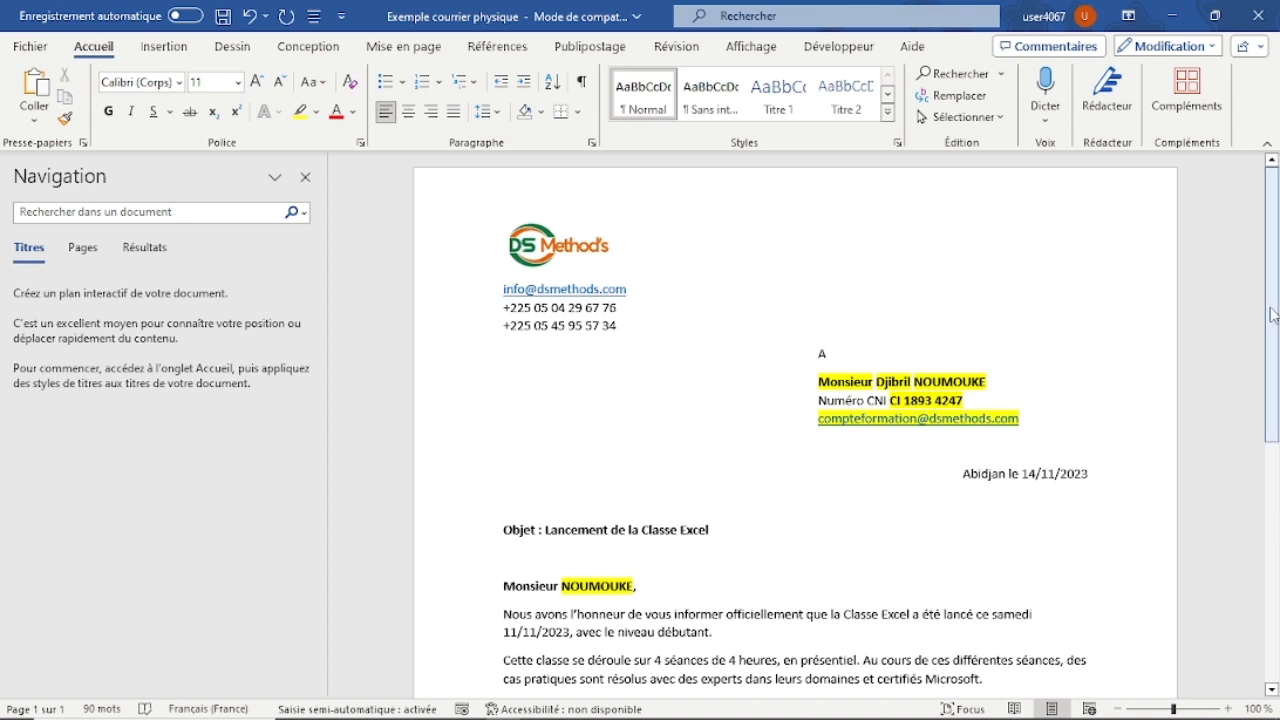
Examine the letter's body, date line and highlighted recipient fields: title, name, ID number and e-mail.
{"action": "left_click_drag", "start_coordinate": [1273, 317], "coordinate": [1273, 379]}
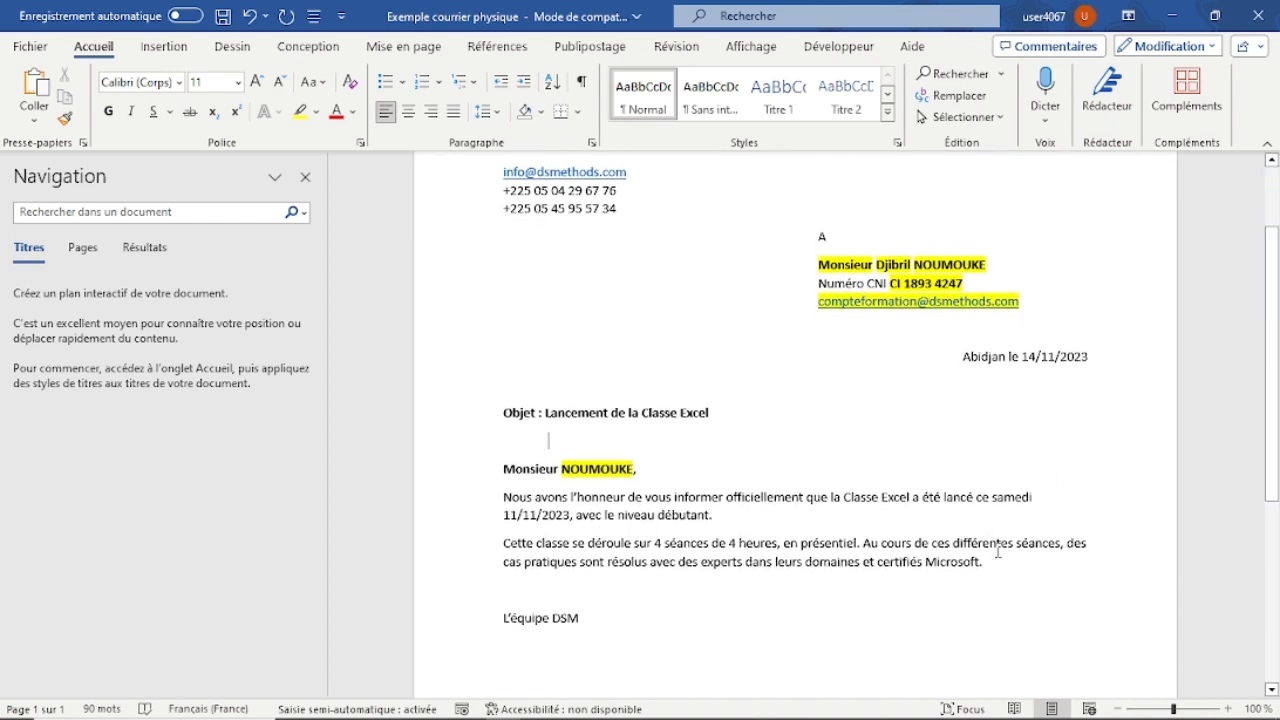
{"action": "left_click_drag", "start_coordinate": [998, 566], "coordinate": [503, 469]}
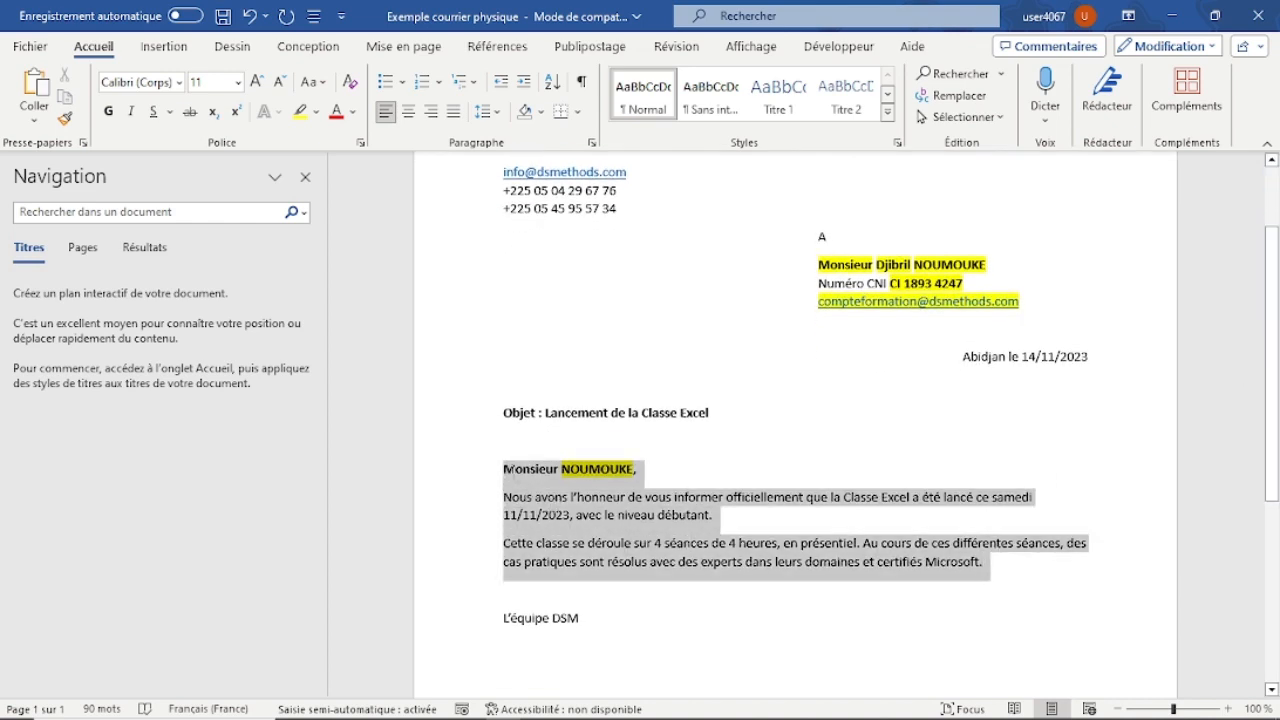
{"action": "left_click", "coordinate": [728, 355]}
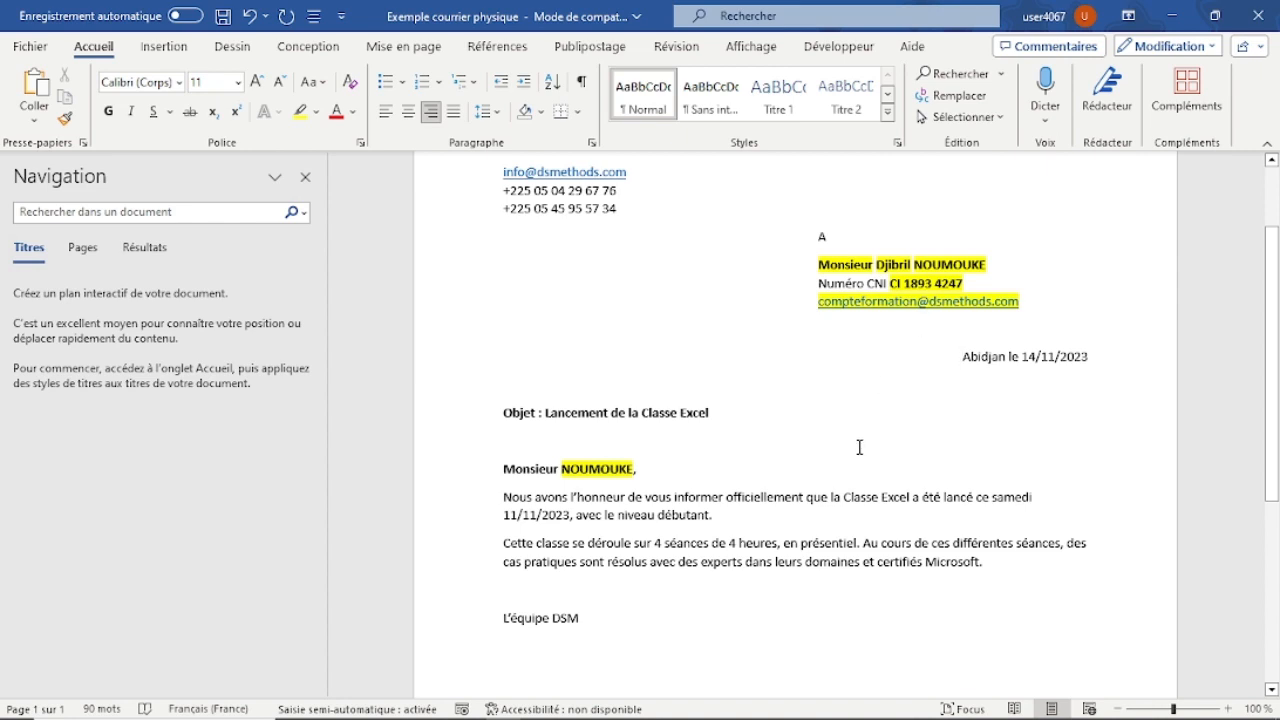
{"action": "left_click", "coordinate": [838, 265]}
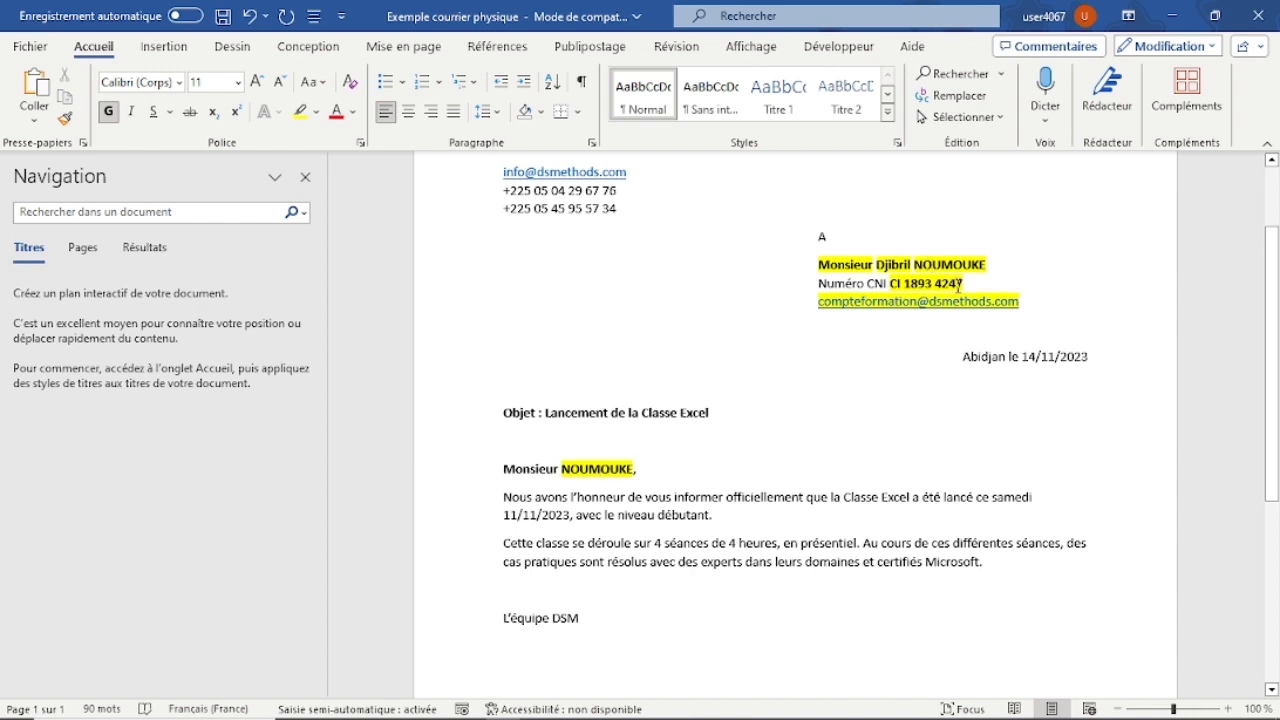
{"action": "left_click_drag", "start_coordinate": [964, 284], "coordinate": [889, 285]}
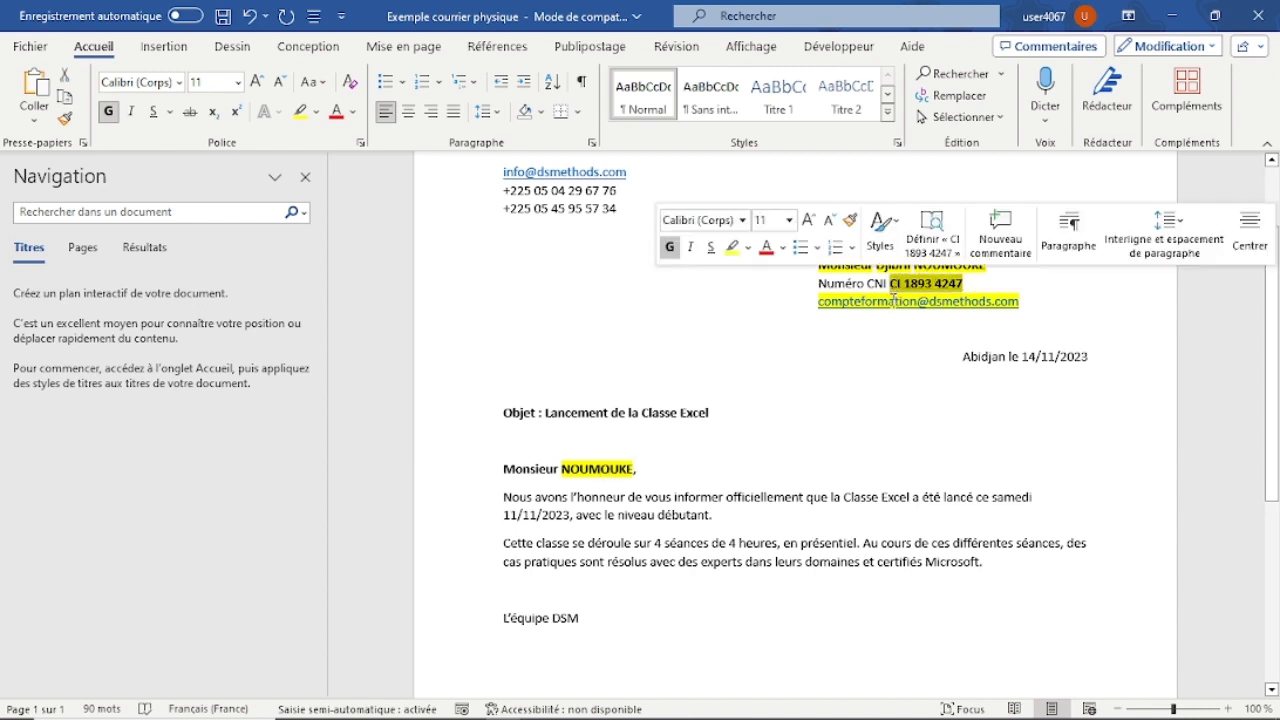
{"action": "left_click", "coordinate": [895, 438]}
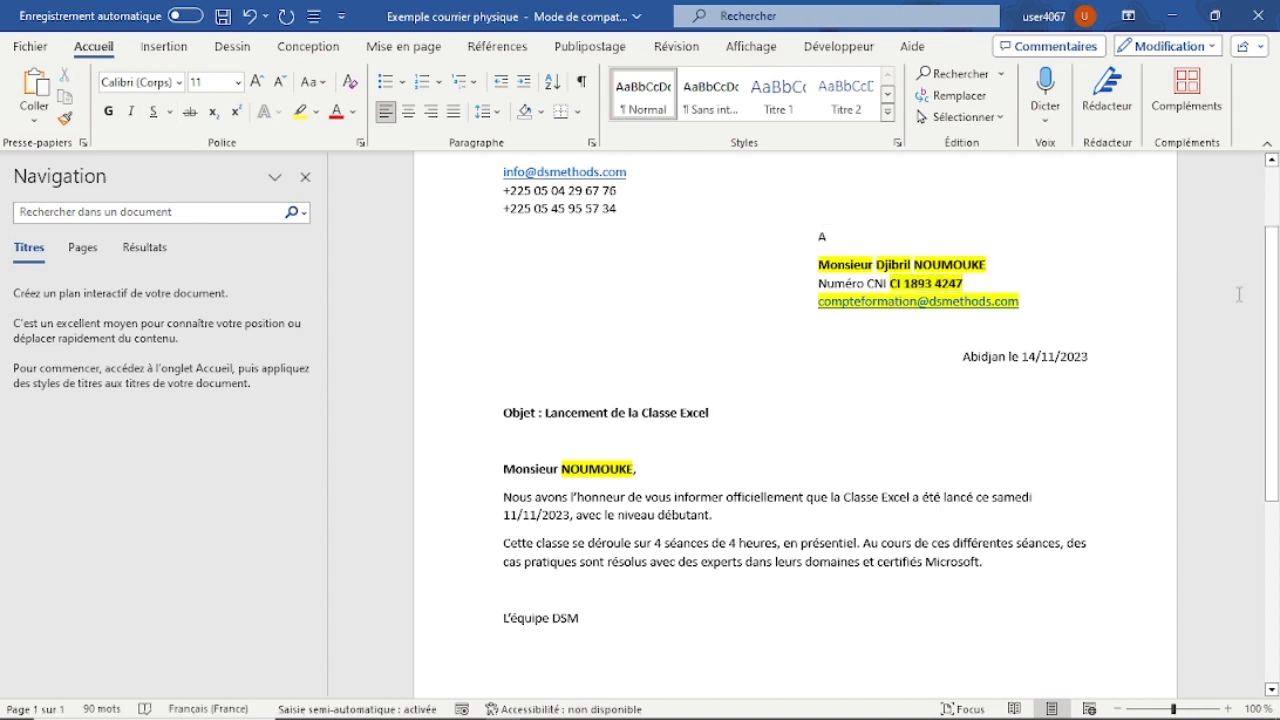
{"action": "left_click_drag", "start_coordinate": [1275, 283], "coordinate": [1272, 238]}
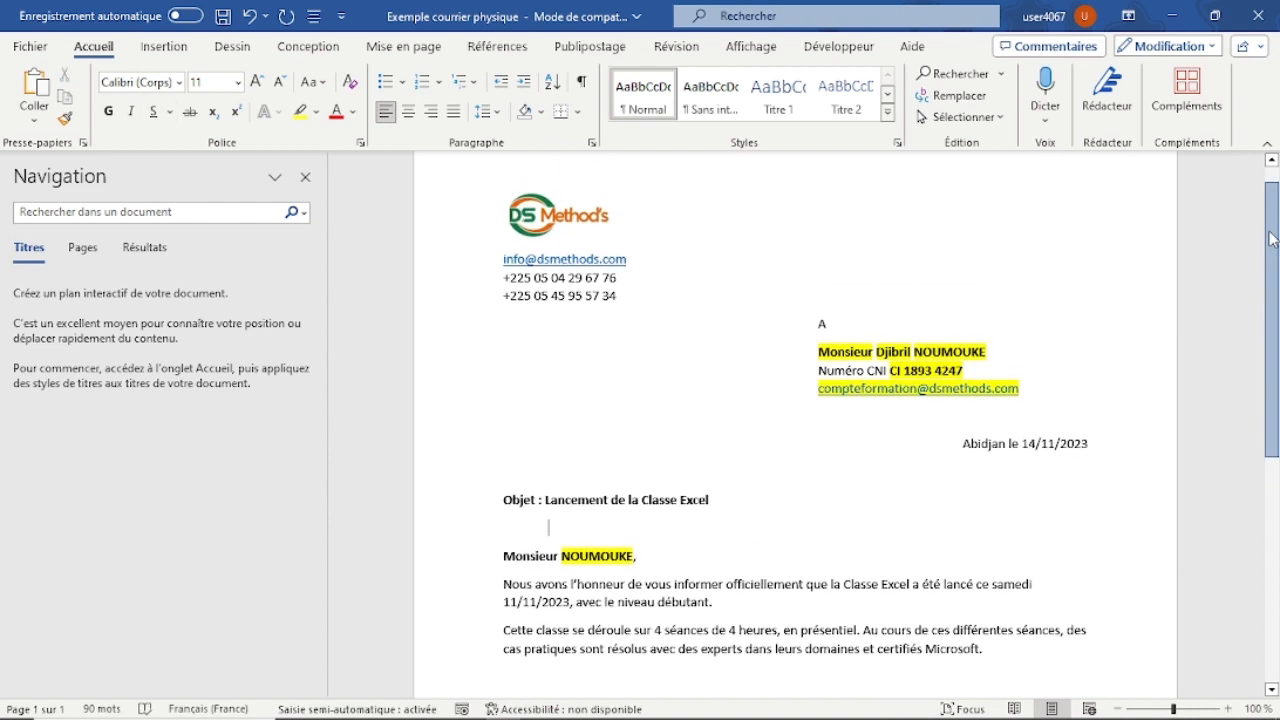
{"action": "scroll", "coordinate": [1272, 238], "scroll_direction": "up", "scroll_amount": 1}
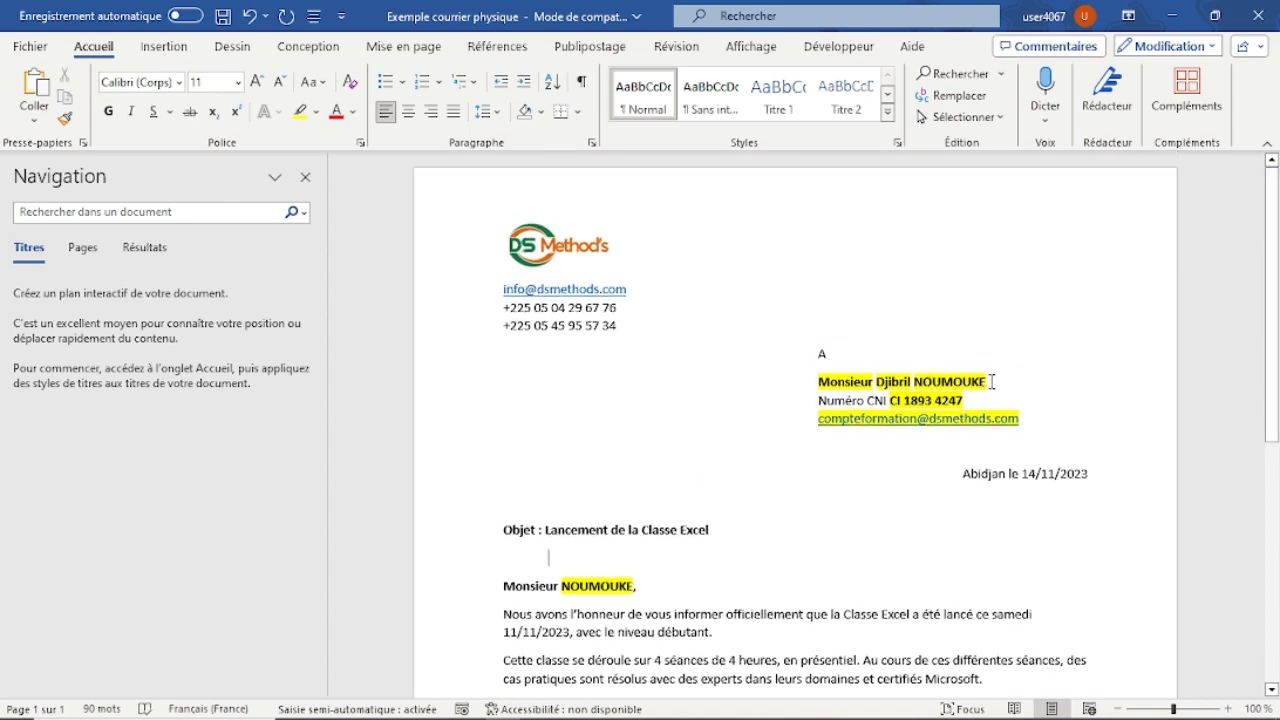
{"action": "left_click_drag", "start_coordinate": [986, 381], "coordinate": [886, 390]}
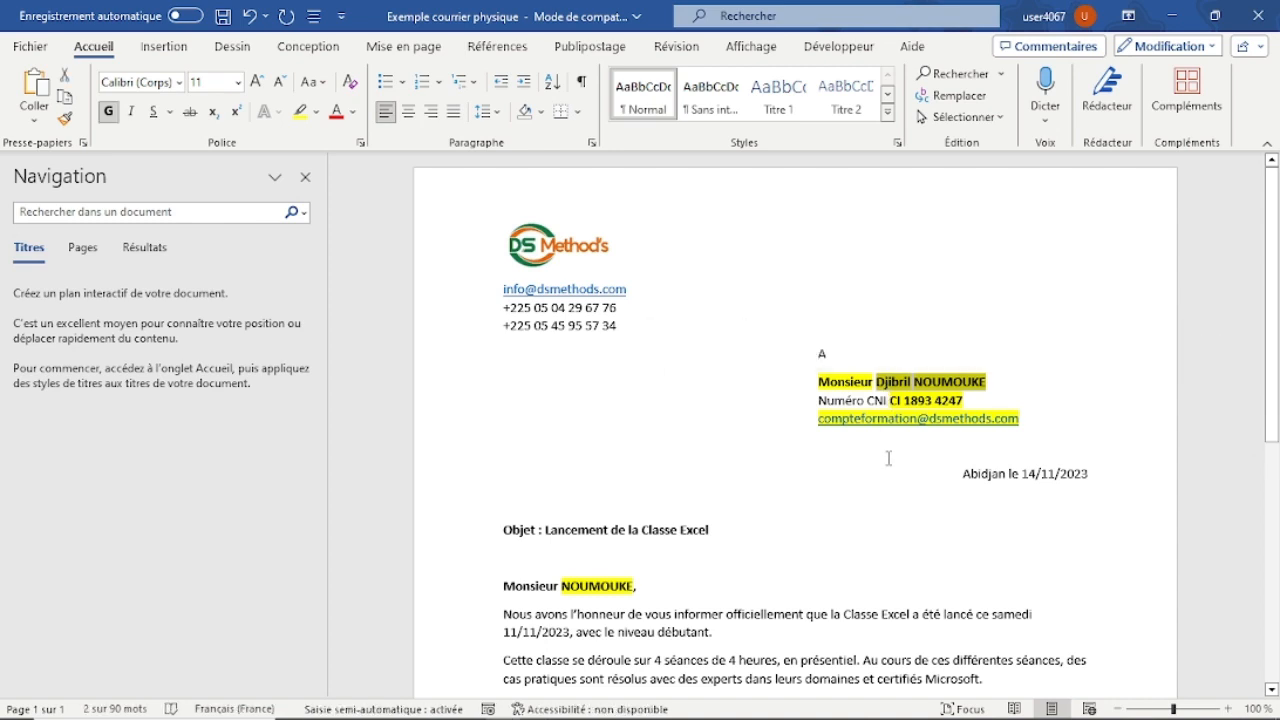
{"action": "left_click", "coordinate": [826, 381]}
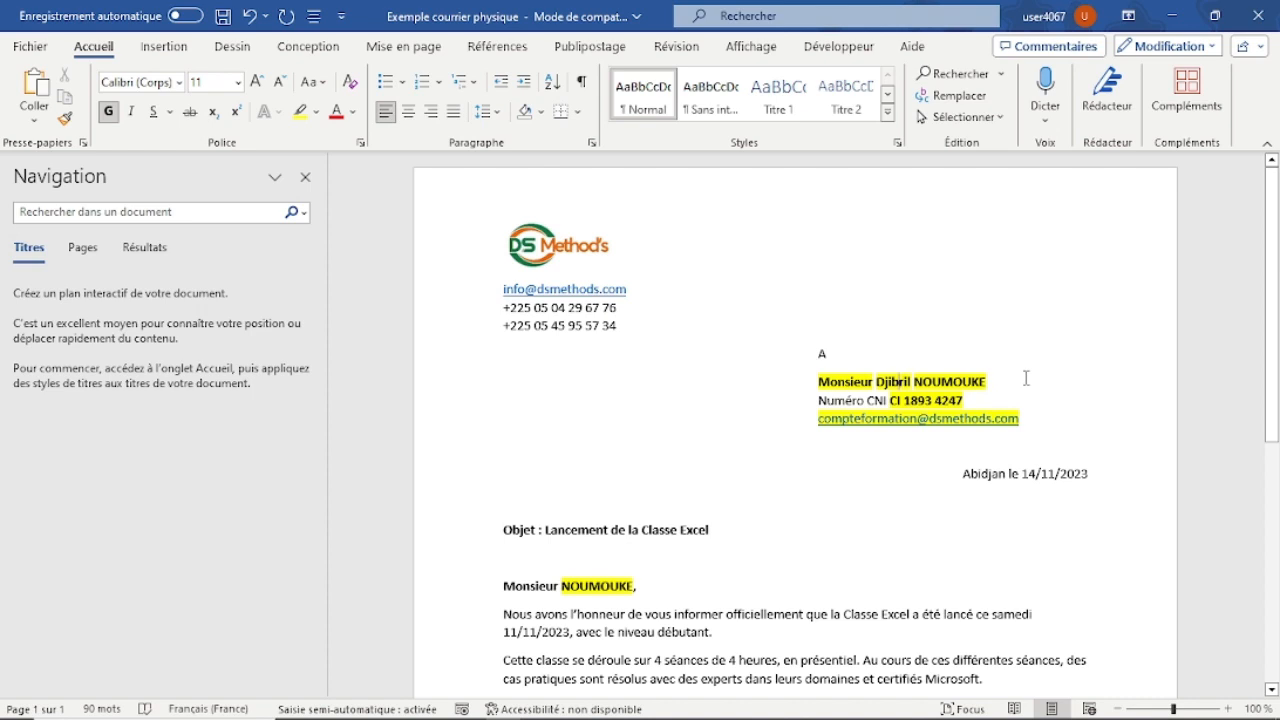
Copy the entire letter into a new blank document.
{"action": "key", "text": "ctrl+a"}
{"action": "key", "text": "ctrl+c"}
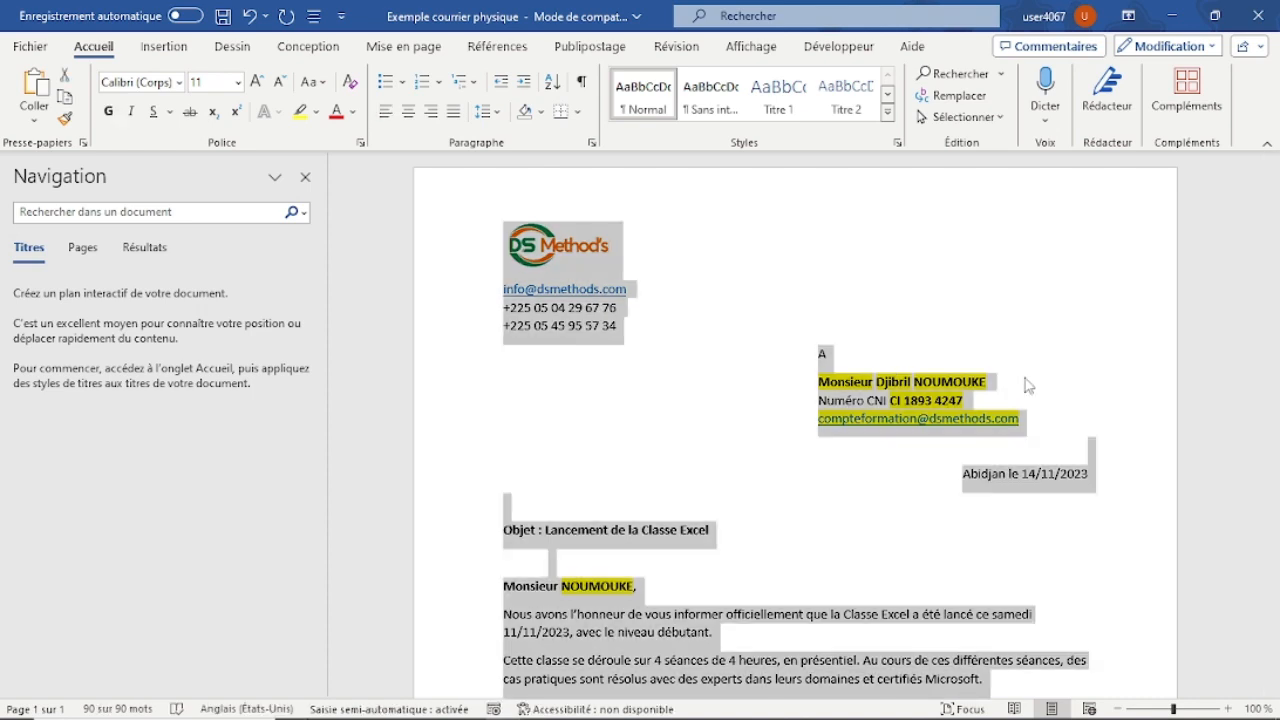
{"action": "key", "text": "ctrl+n"}
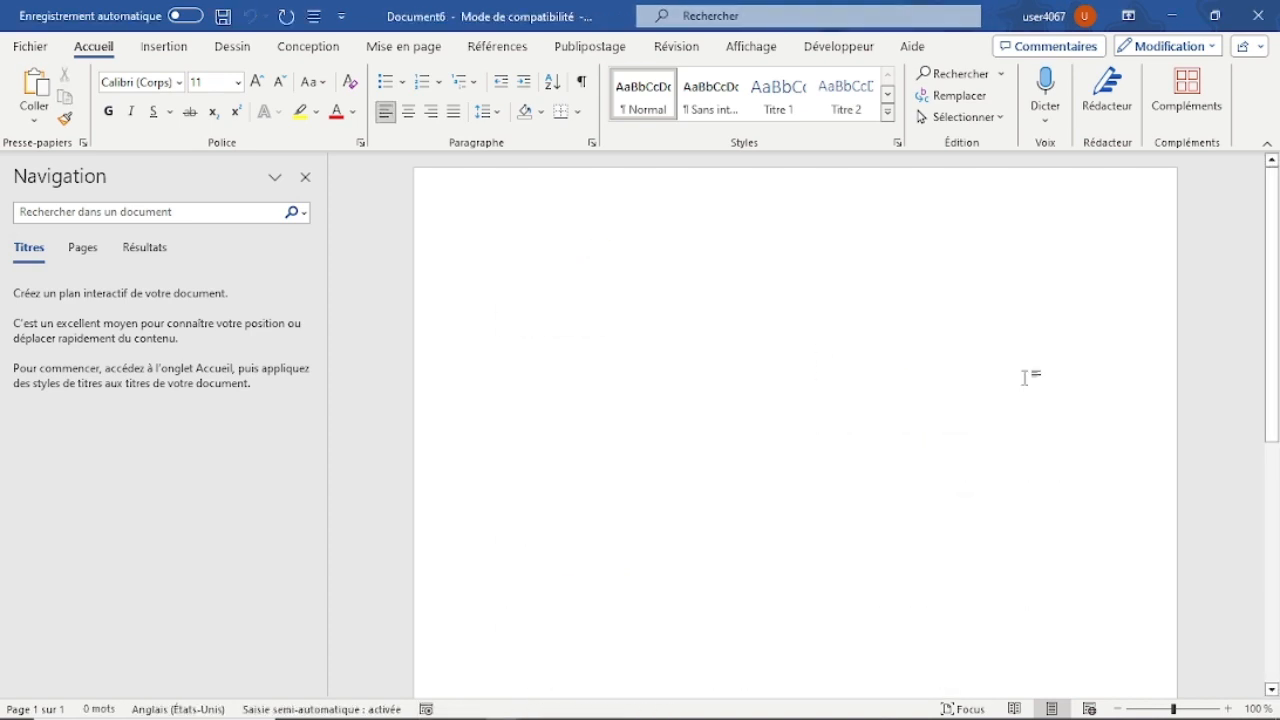
{"action": "key", "text": "ctrl+v"}
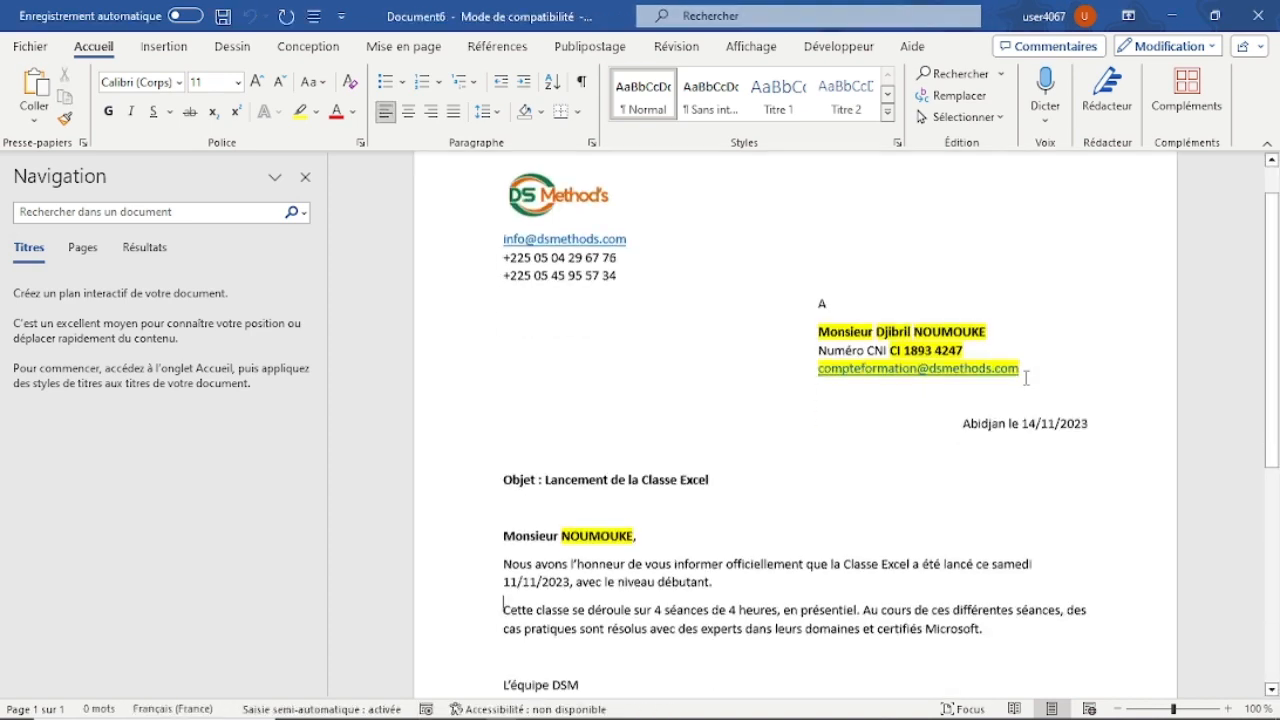
Replace the recipient's full name after "Monsieur" in the copied letter's address block with another recipient's name.
{"action": "left_click", "coordinate": [1002, 282]}
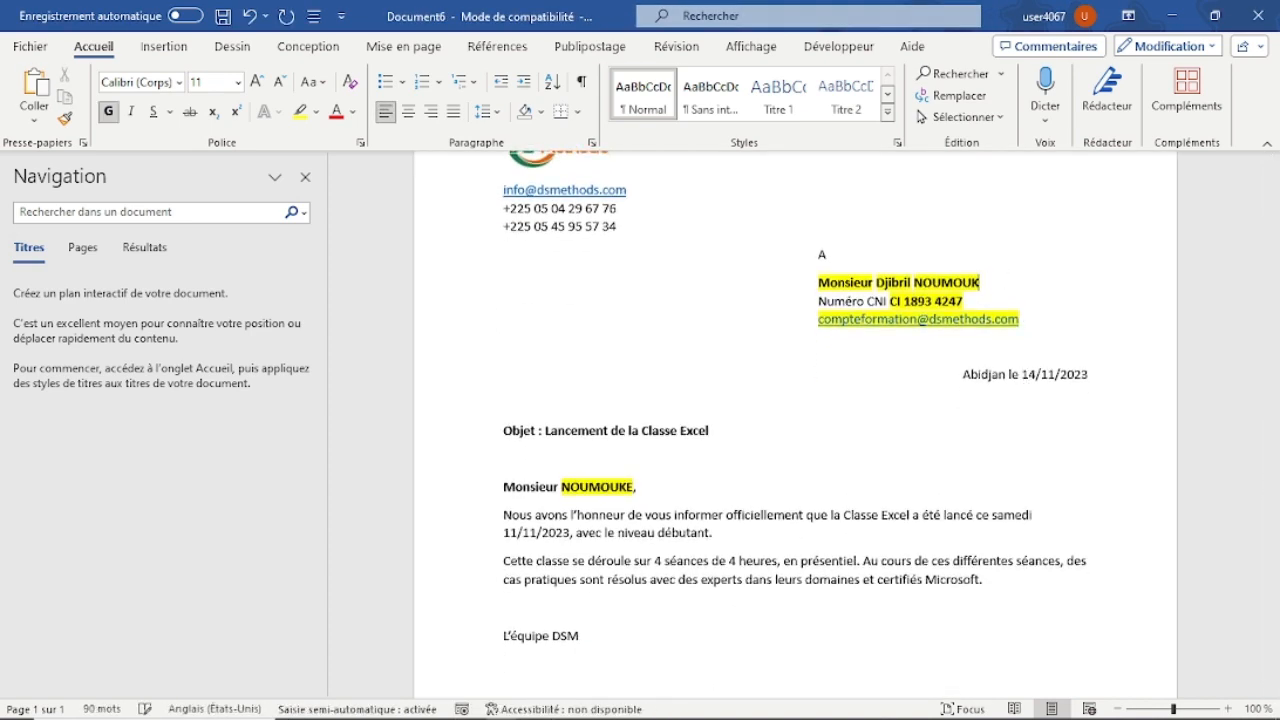
{"action": "key", "text": "BackSpace"}
{"action": "key", "text": "BackSpace"}
{"action": "key", "text": "BackSpace"}
{"action": "key", "text": "BackSpace"}
{"action": "key", "text": "BackSpace"}
{"action": "key", "text": "BackSpace"}
{"action": "key", "text": "BackSpace"}
{"action": "key", "text": "BackSpace"}
{"action": "key", "text": "BackSpace"}
{"action": "key", "text": "BackSpace"}
{"action": "key", "text": "BackSpace"}
{"action": "key", "text": "BackSpace"}
{"action": "key", "text": "BackSpace"}
{"action": "key", "text": "BackSpace"}
{"action": "key", "text": "BackSpace"}
{"action": "key", "text": "BackSpace"}
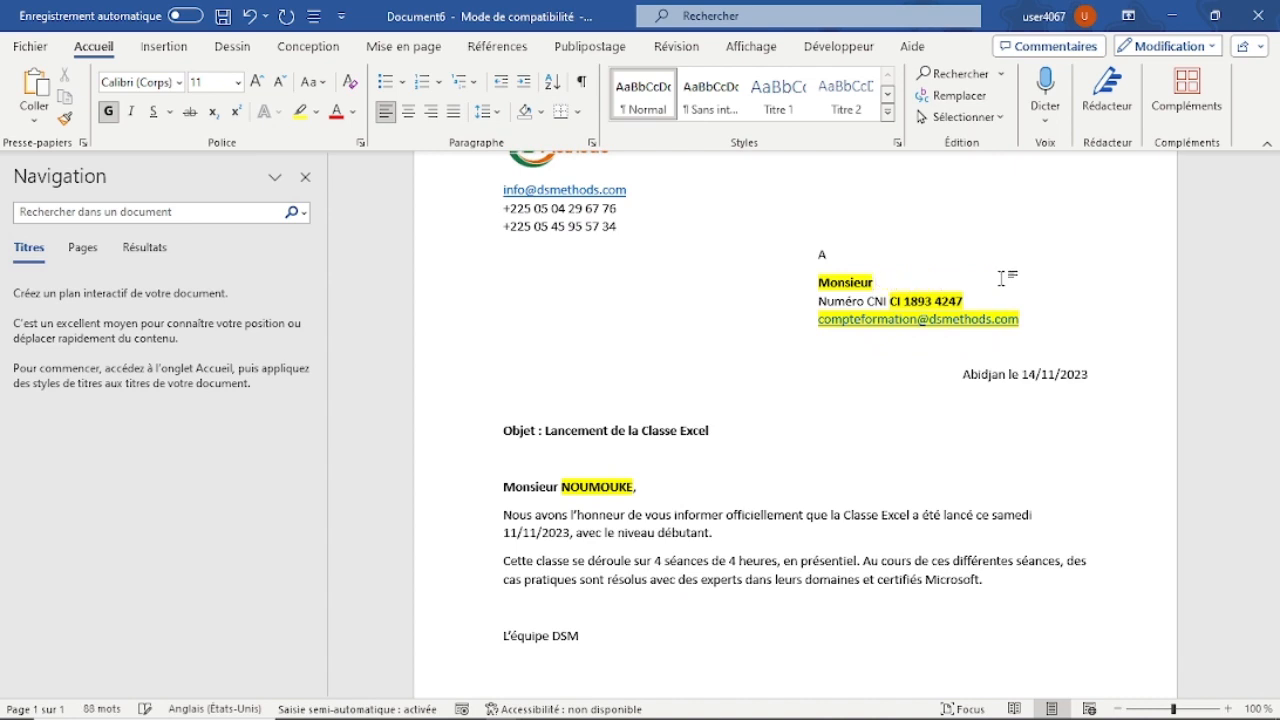
{"action": "type", "text": "Hervé"}
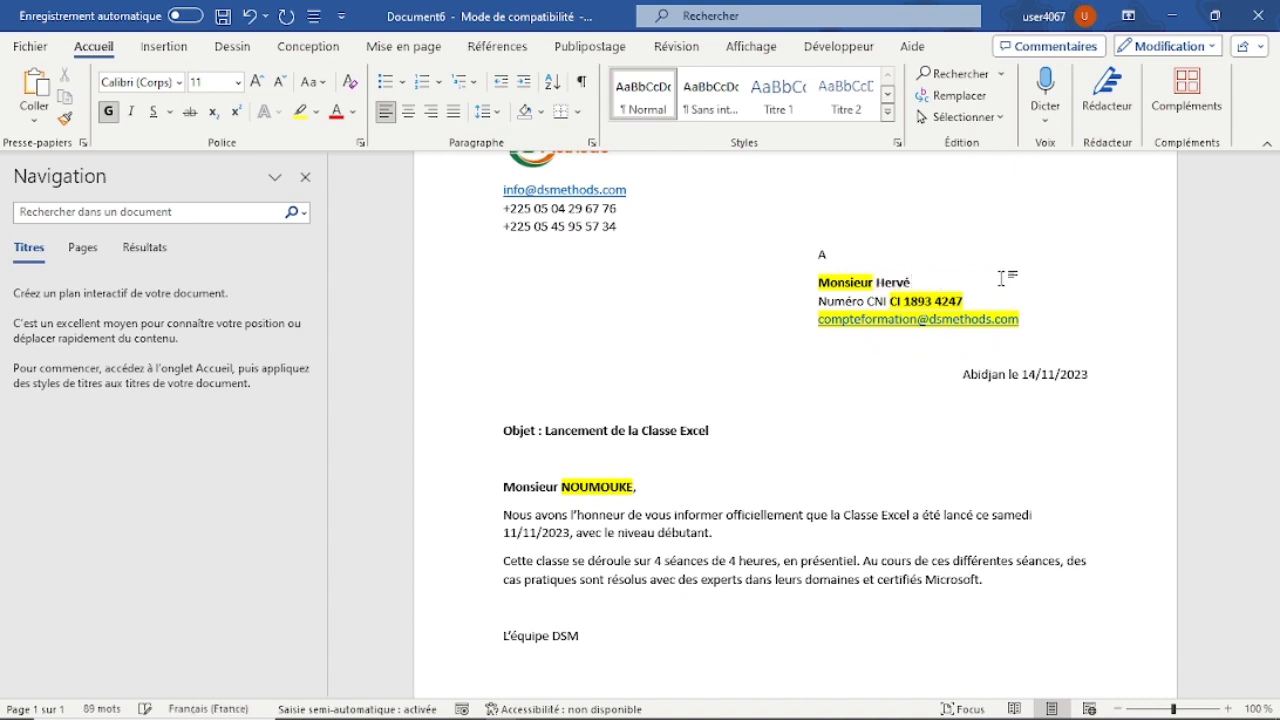
{"action": "type", "text": " DIARRA"}
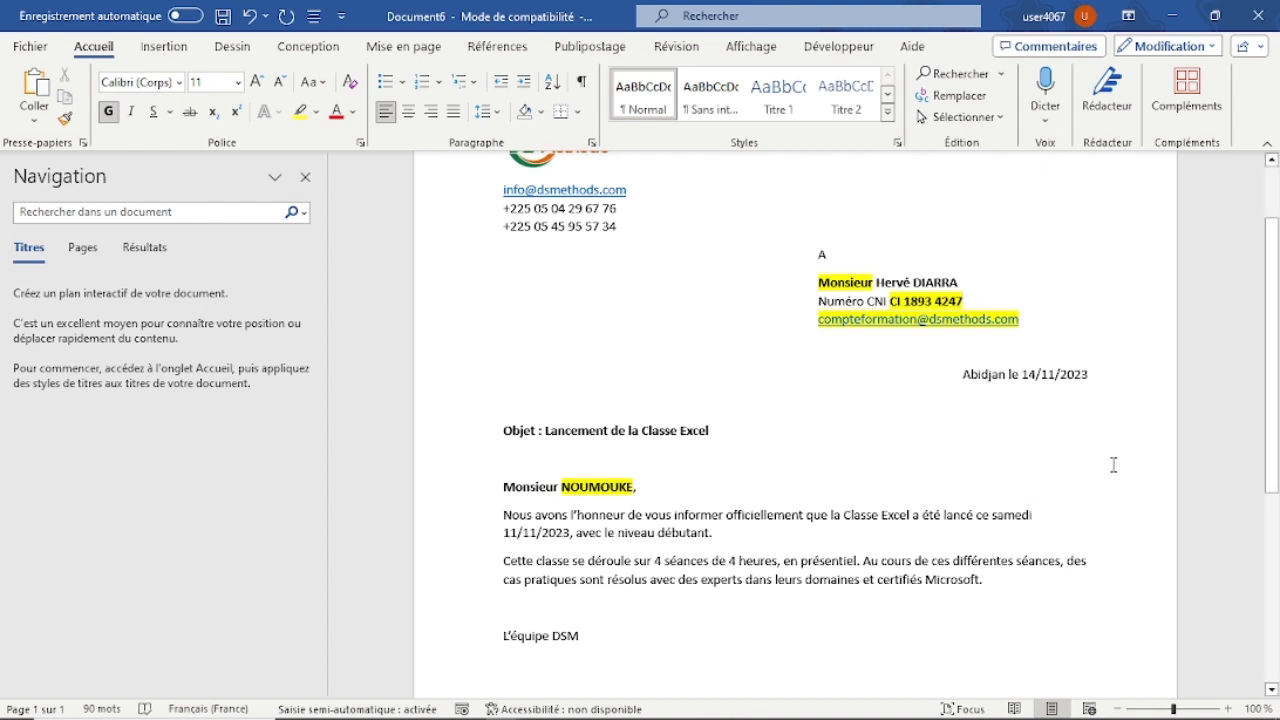
Close the copied letter without saving it and clear the selection in the original letter.
{"action": "left_click", "coordinate": [1266, 22]}
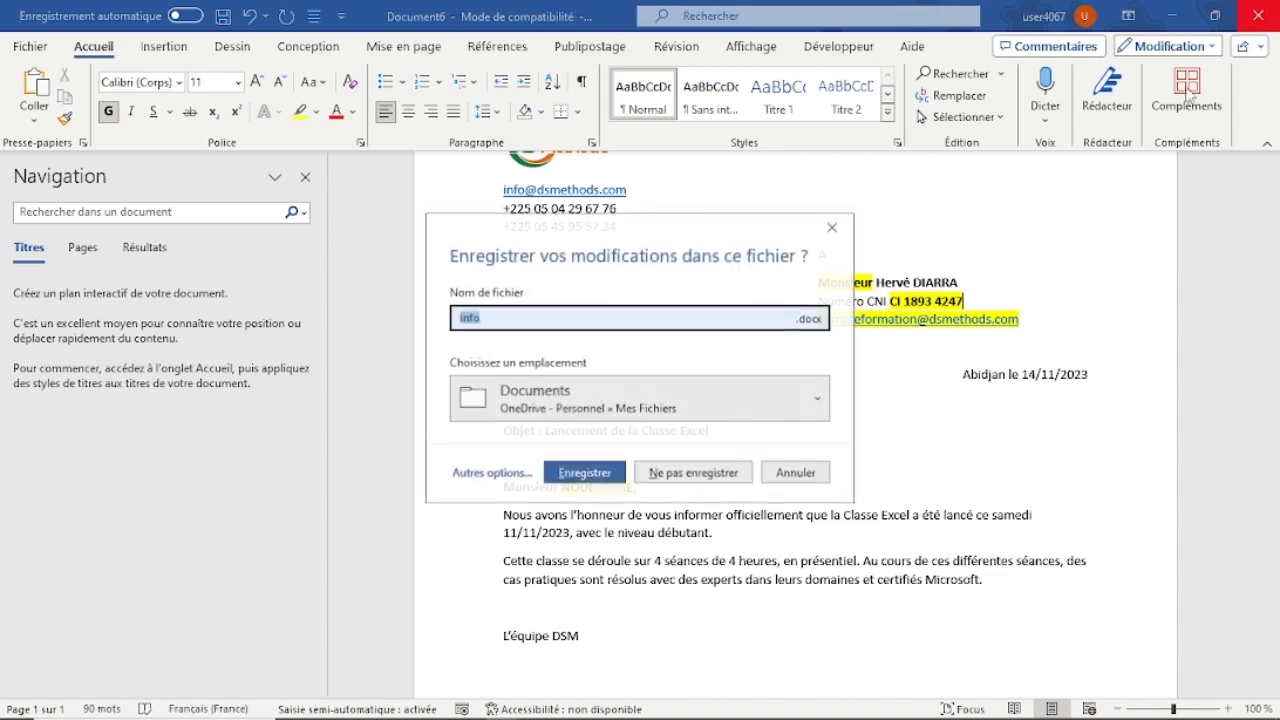
{"action": "left_click", "coordinate": [920, 474]}
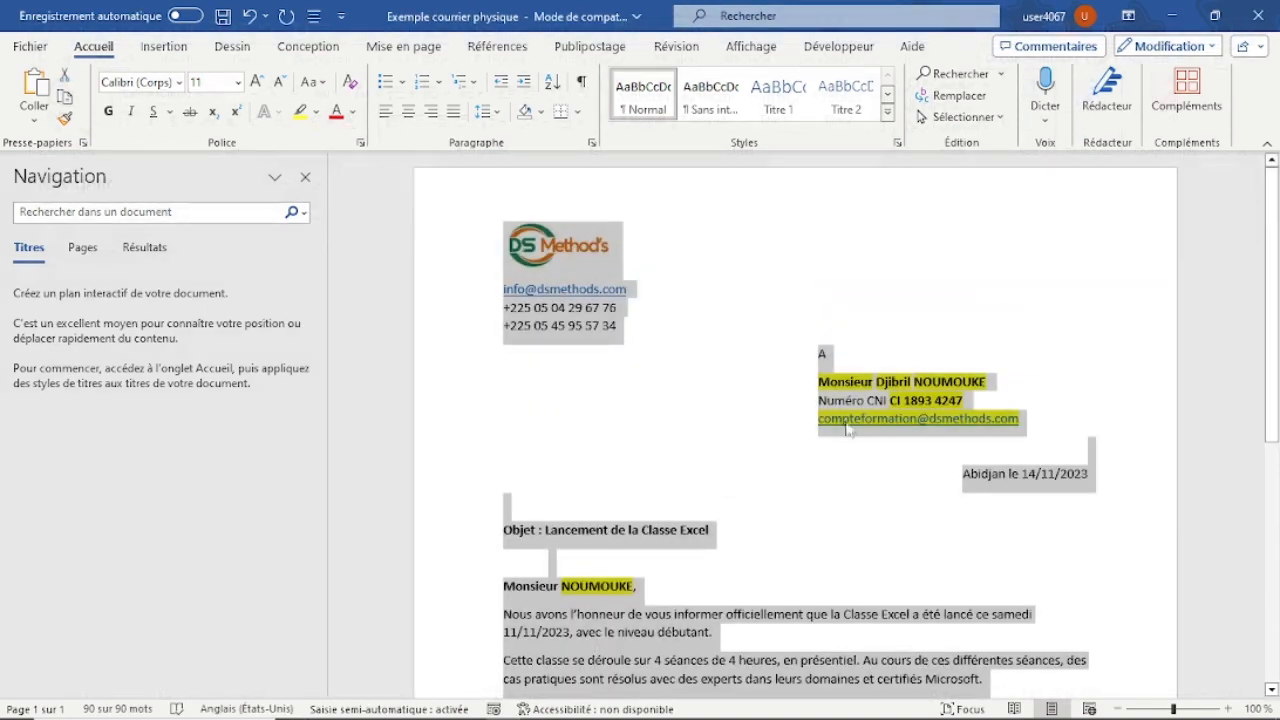
{"action": "left_click", "coordinate": [812, 510]}
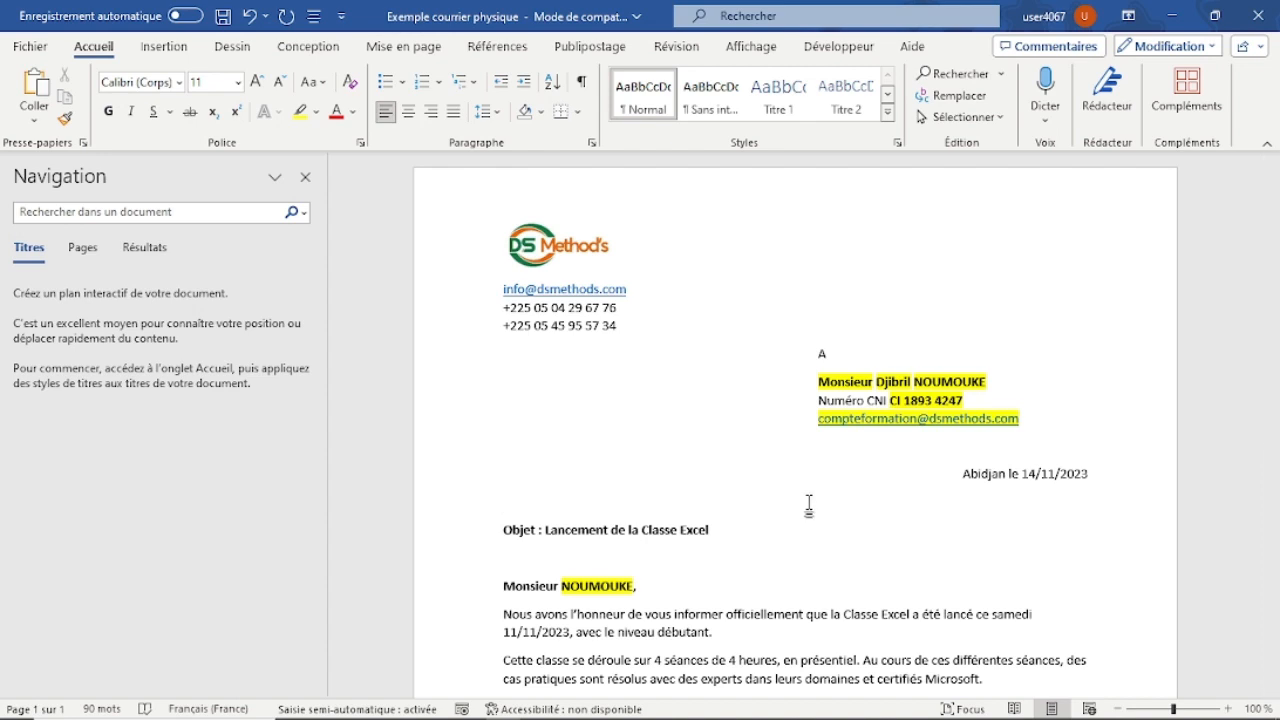
Switch to File Explorer and open the workbook "Liste des destinataires - 1" from the Publipostage folder in Excel.
{"action": "mouse_move", "coordinate": [320, 712]}
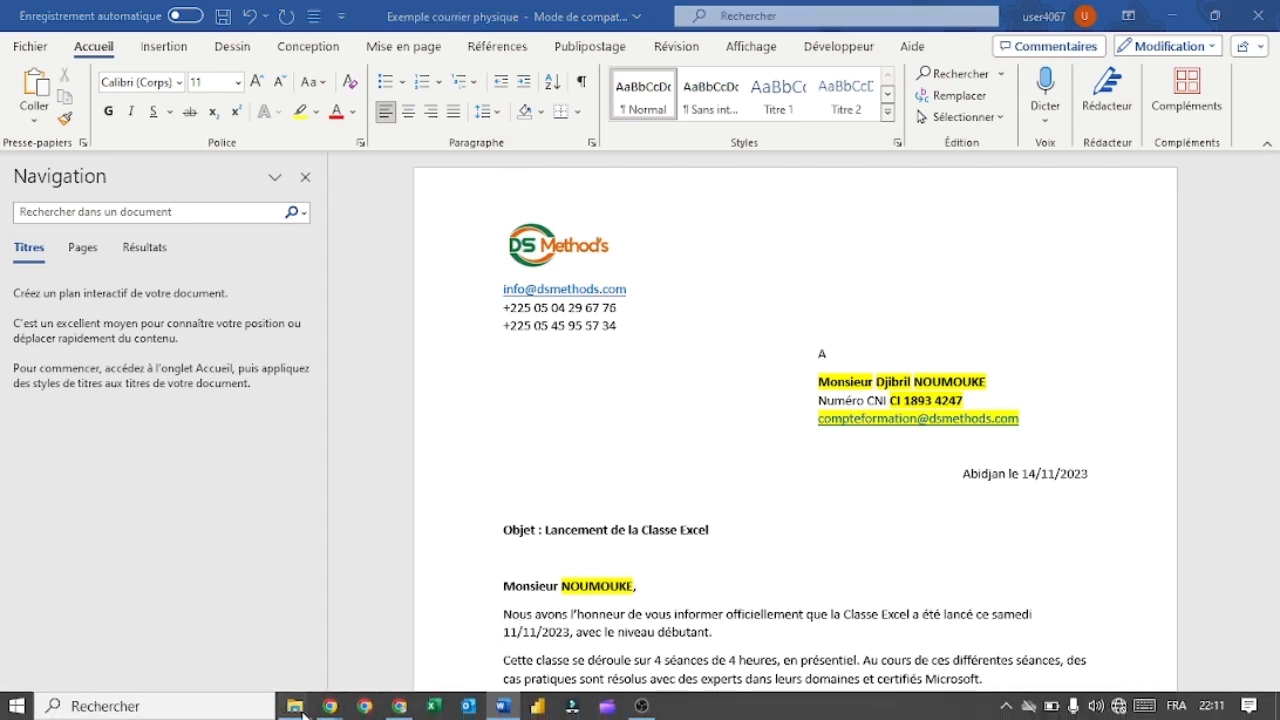
{"action": "left_click", "coordinate": [240, 655]}
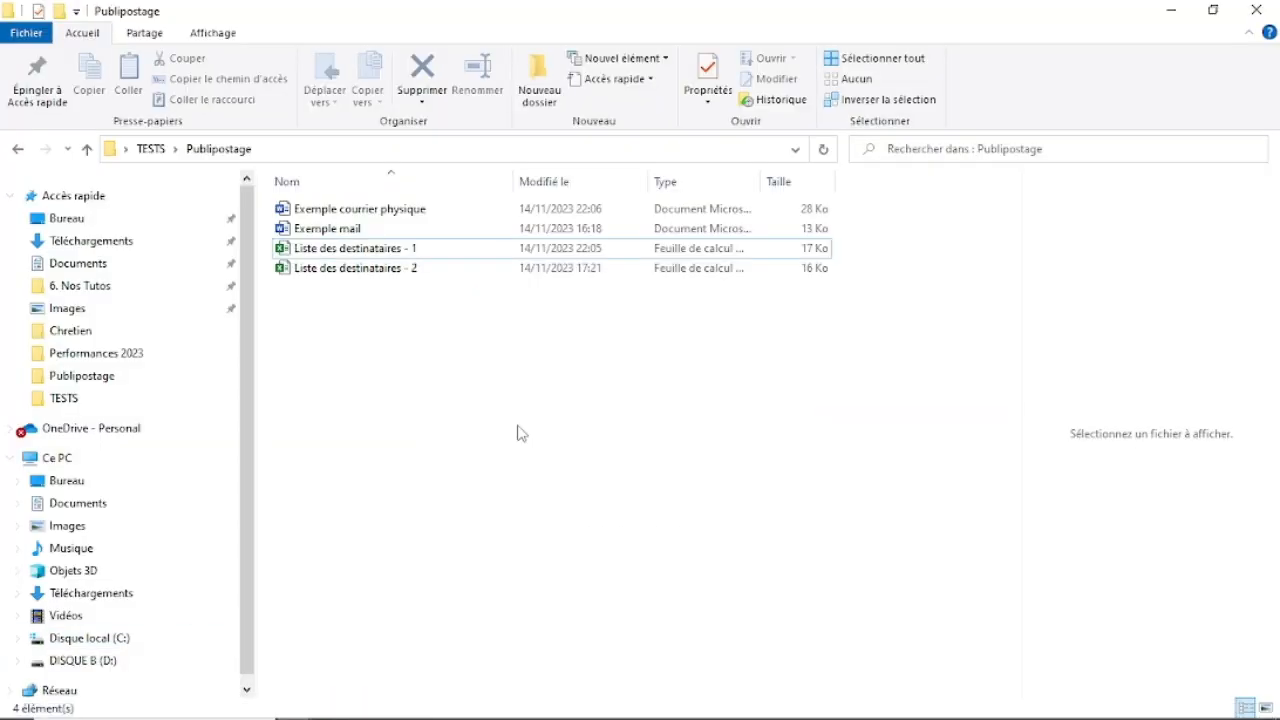
{"action": "left_click", "coordinate": [408, 249]}
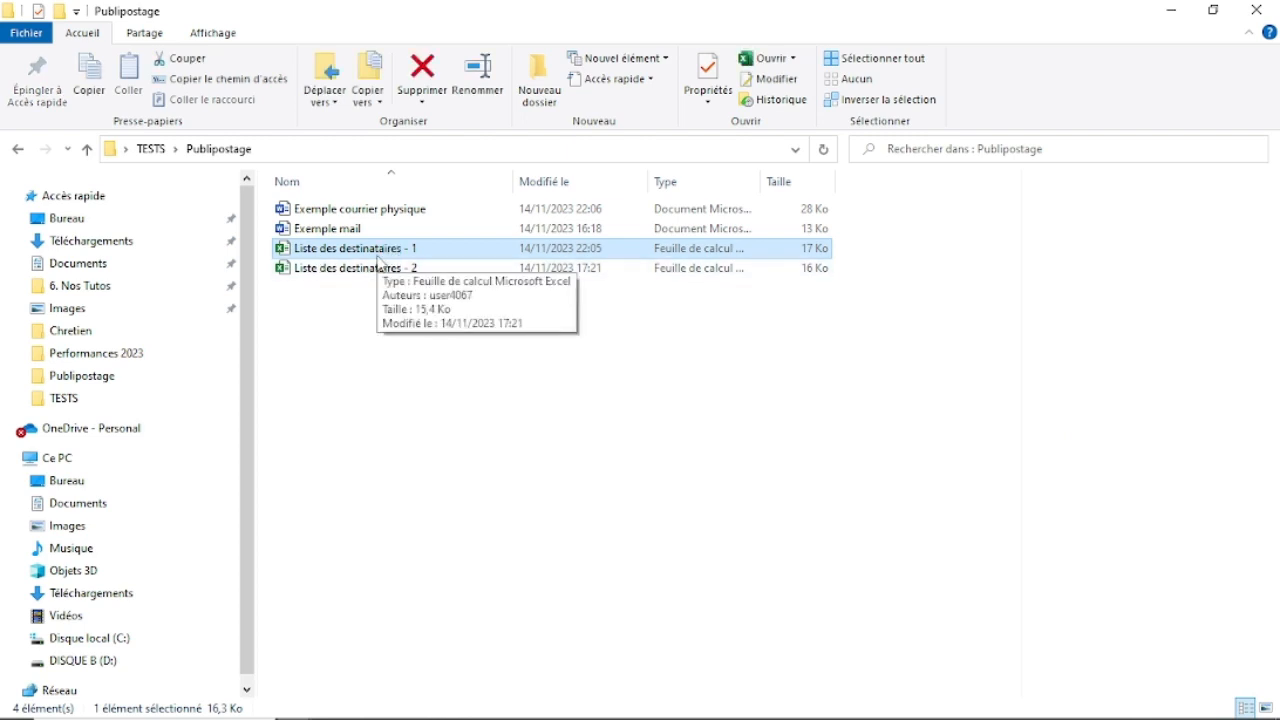
{"action": "key", "text": "Return"}
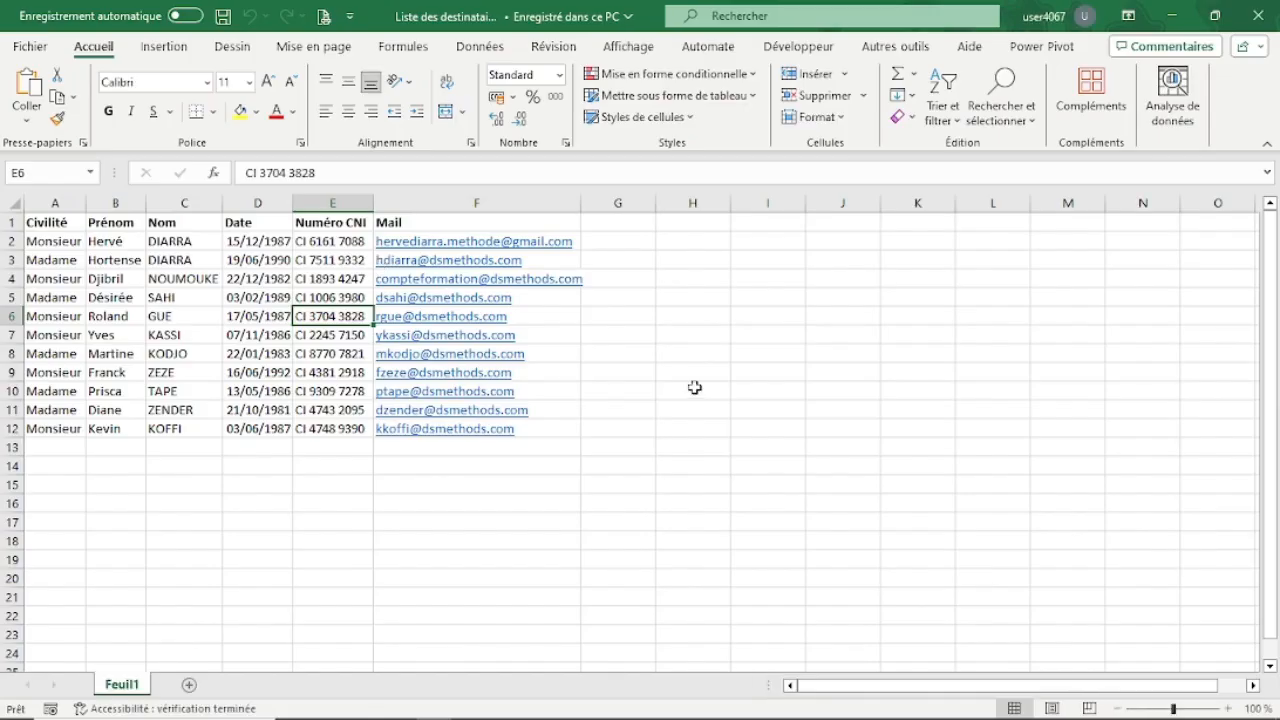
{"action": "left_click", "coordinate": [760, 394]}
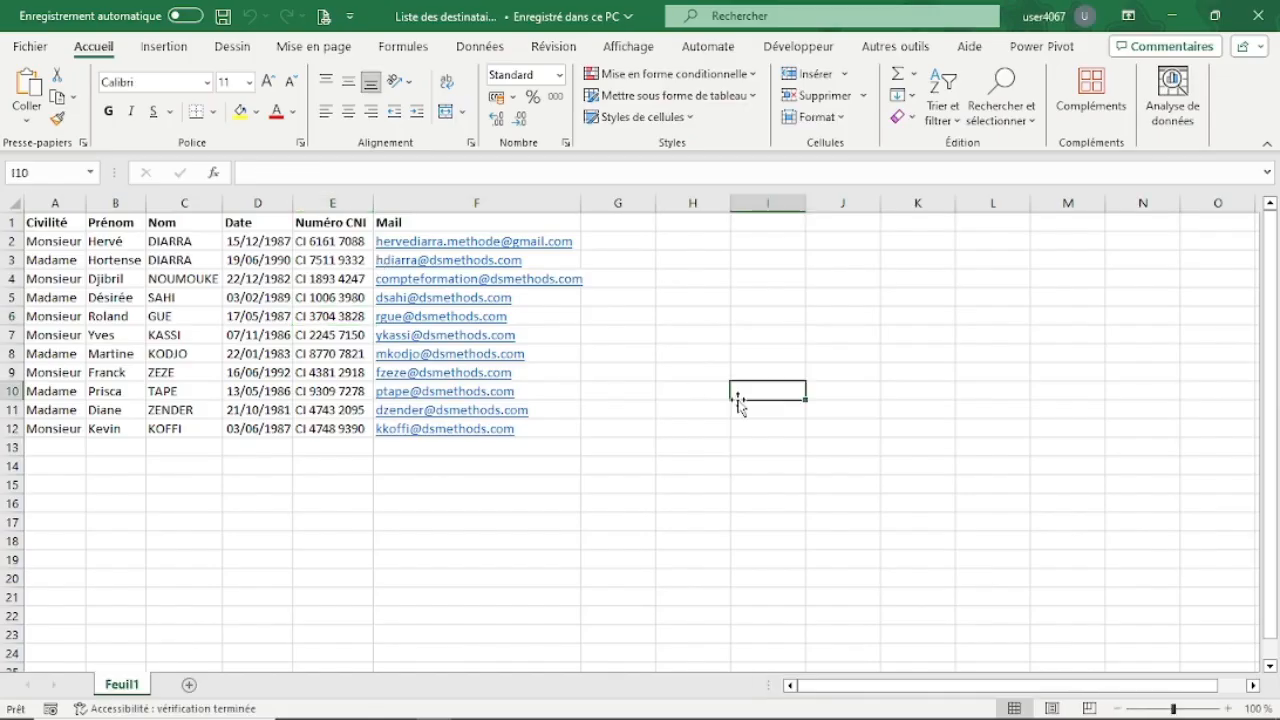
Review the Civilité, Prénom, Nom and Date columns of the recipient list.
{"action": "left_click_drag", "start_coordinate": [60, 241], "coordinate": [47, 426]}
{"action": "left_click", "coordinate": [155, 539]}
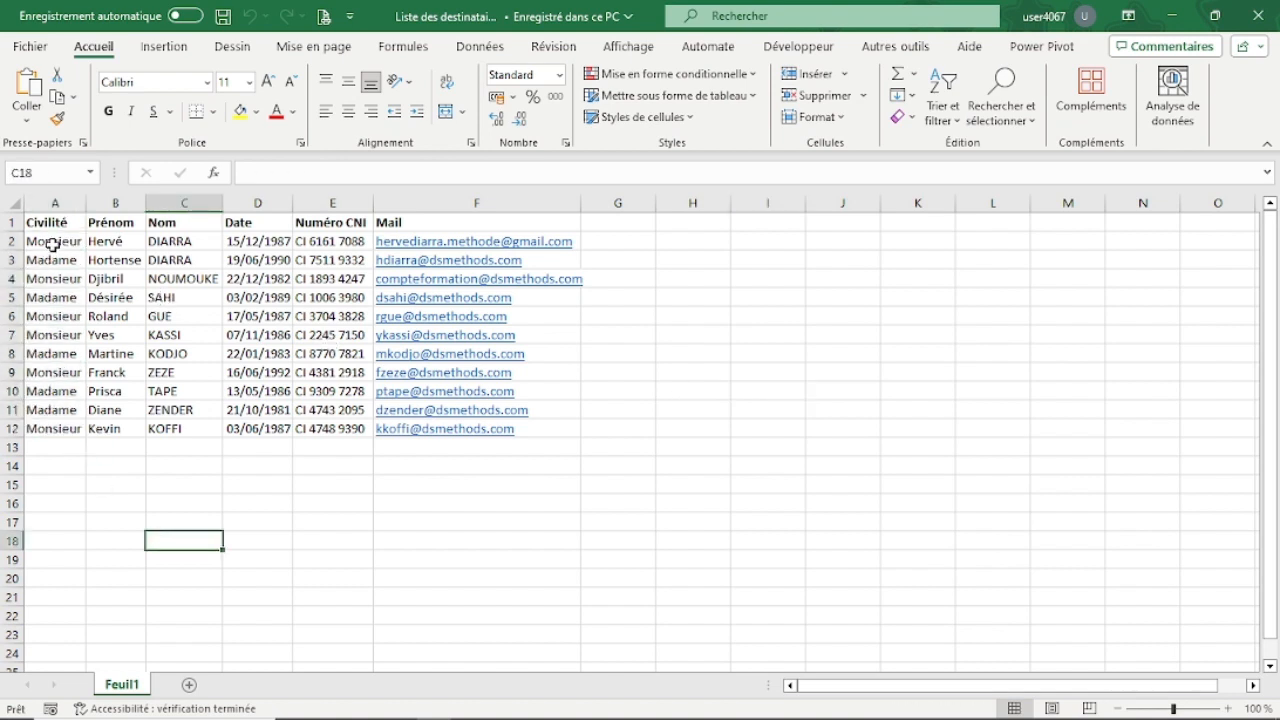
{"action": "left_click", "coordinate": [52, 241]}
{"action": "left_click", "coordinate": [124, 246]}
{"action": "left_click", "coordinate": [180, 238]}
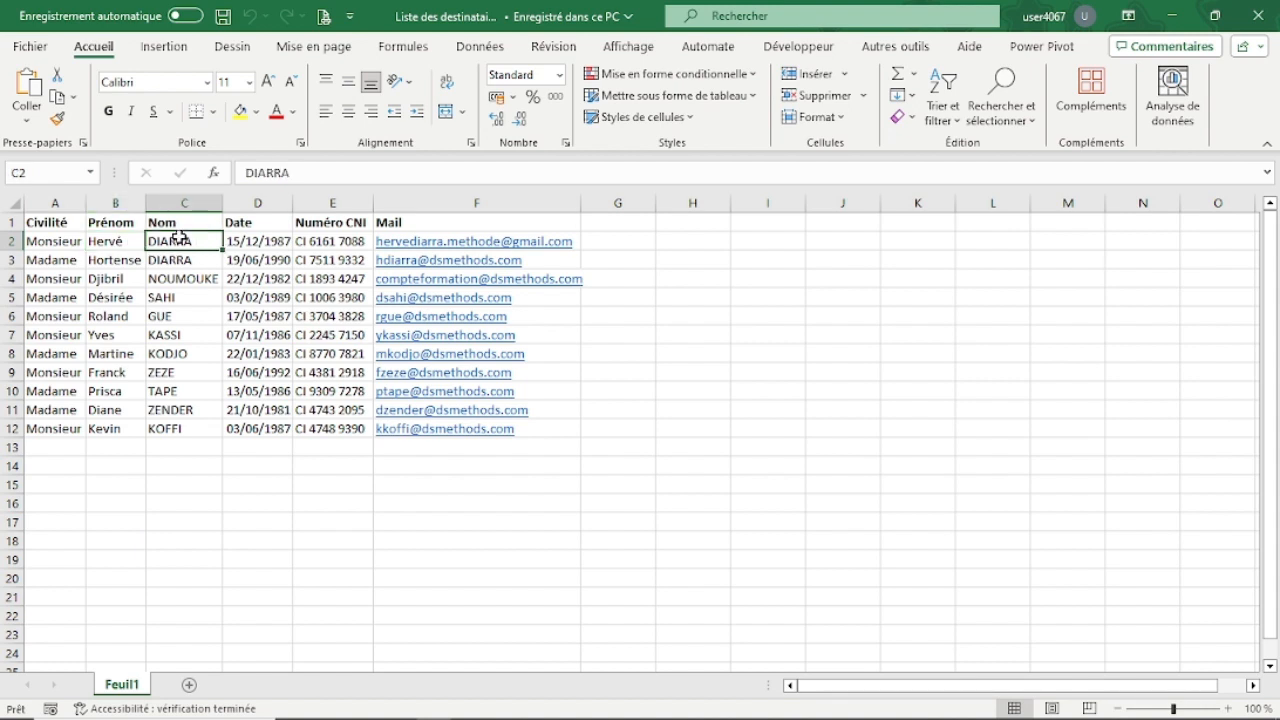
{"action": "left_click", "coordinate": [262, 241]}
Change the header in cell D1 to "Date de naissance" and fit column D's width to its content.
{"action": "double_click", "coordinate": [263, 222]}
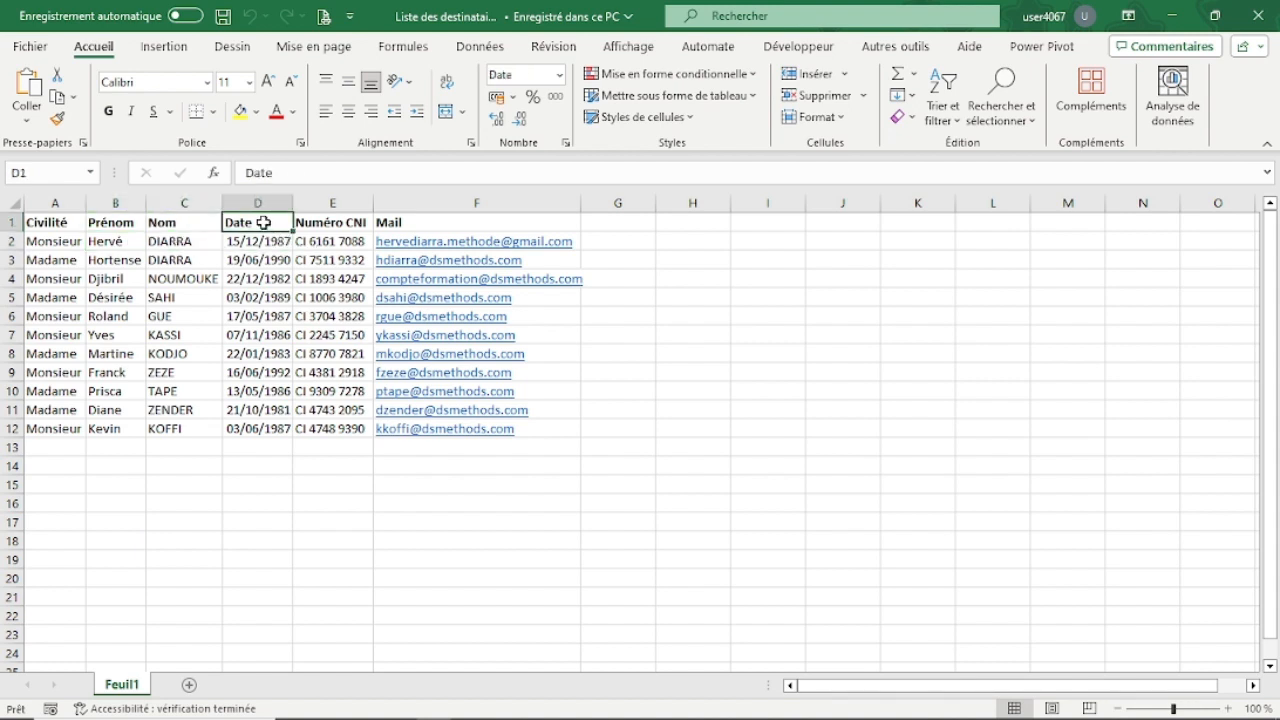
{"action": "type", "text": "de n"}
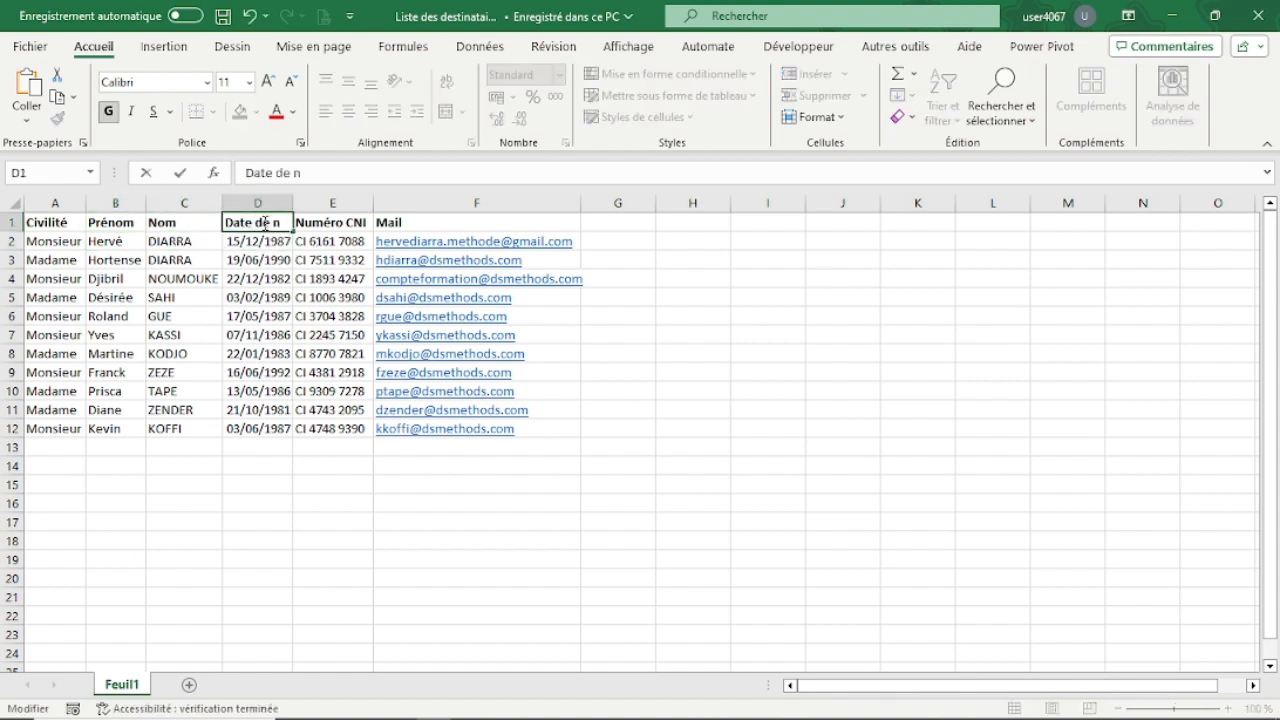
{"action": "type", "text": "aissance"}
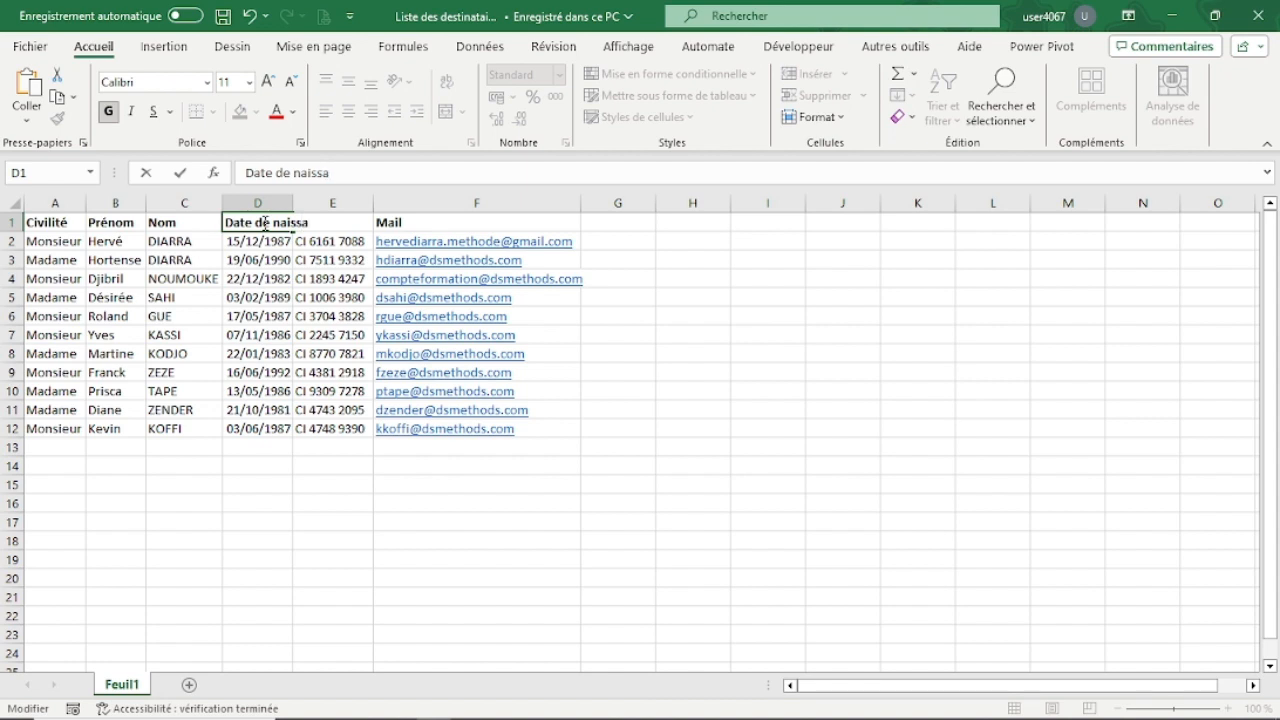
{"action": "key", "text": "Return"}
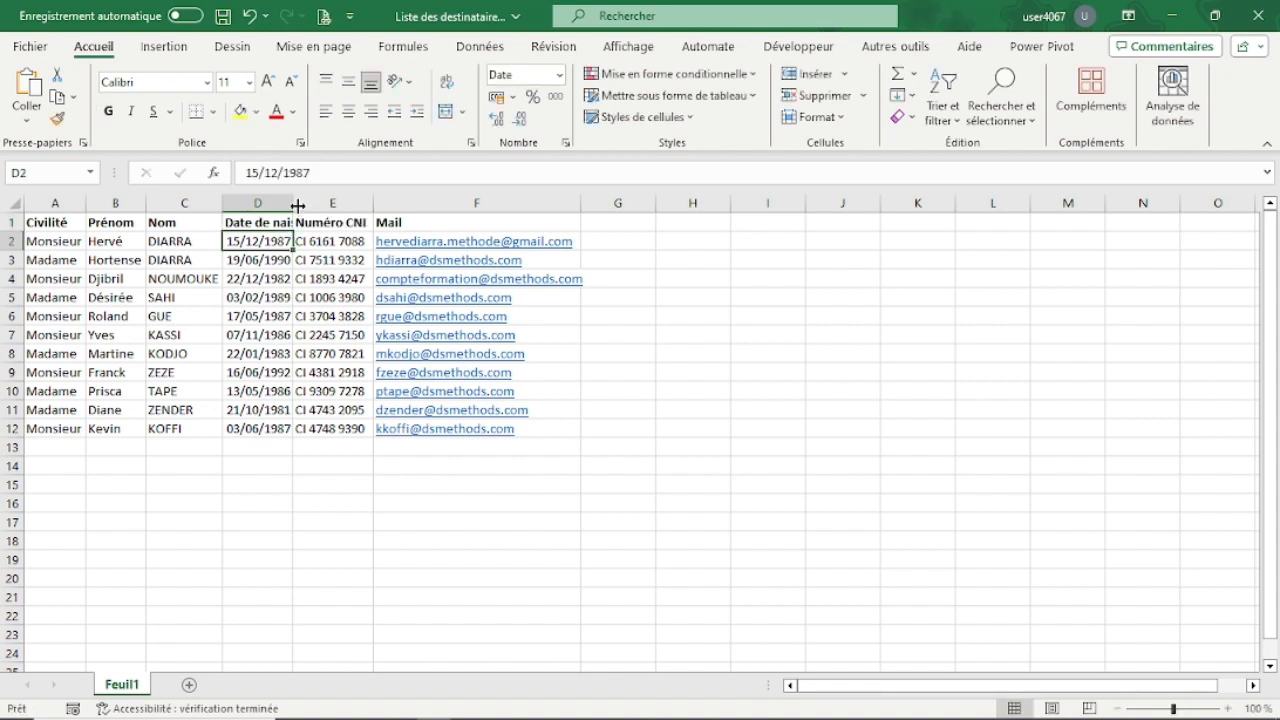
{"action": "double_click", "coordinate": [293, 203]}
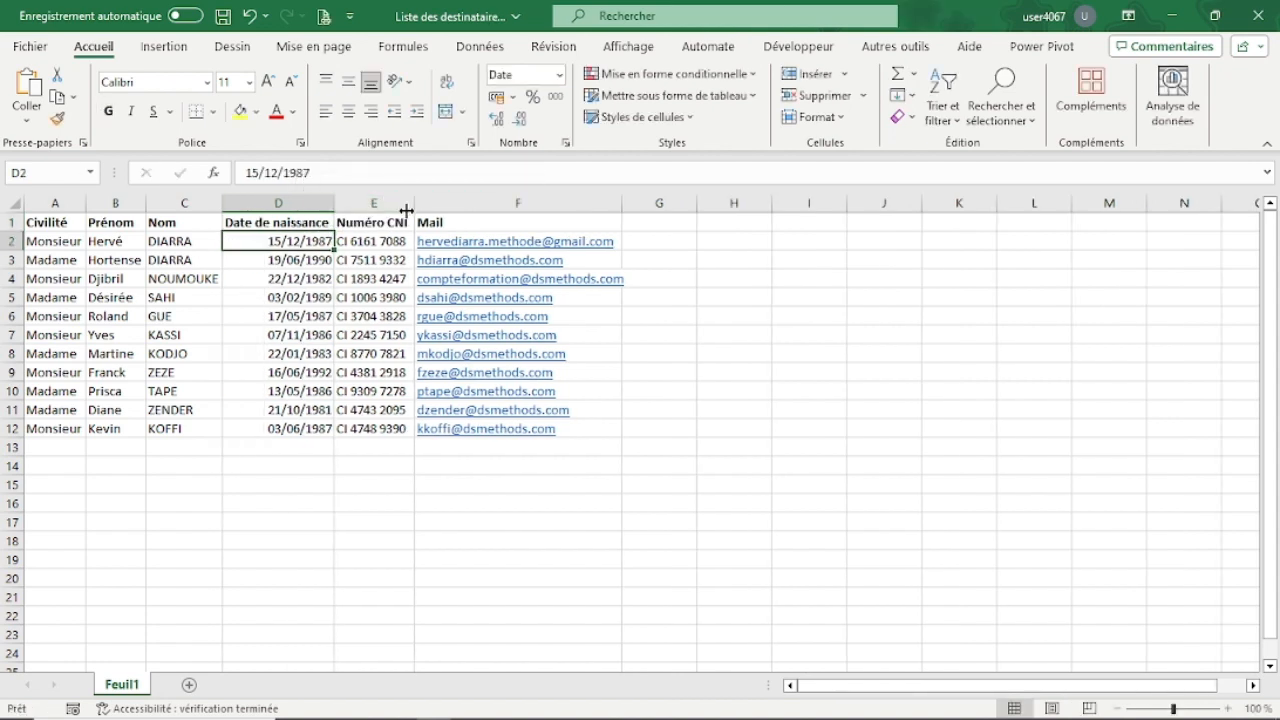
Review the Numéro CNI and Mail headers and the first three recipient rows of the list.
{"action": "left_click", "coordinate": [393, 219]}
{"action": "left_click", "coordinate": [458, 214]}
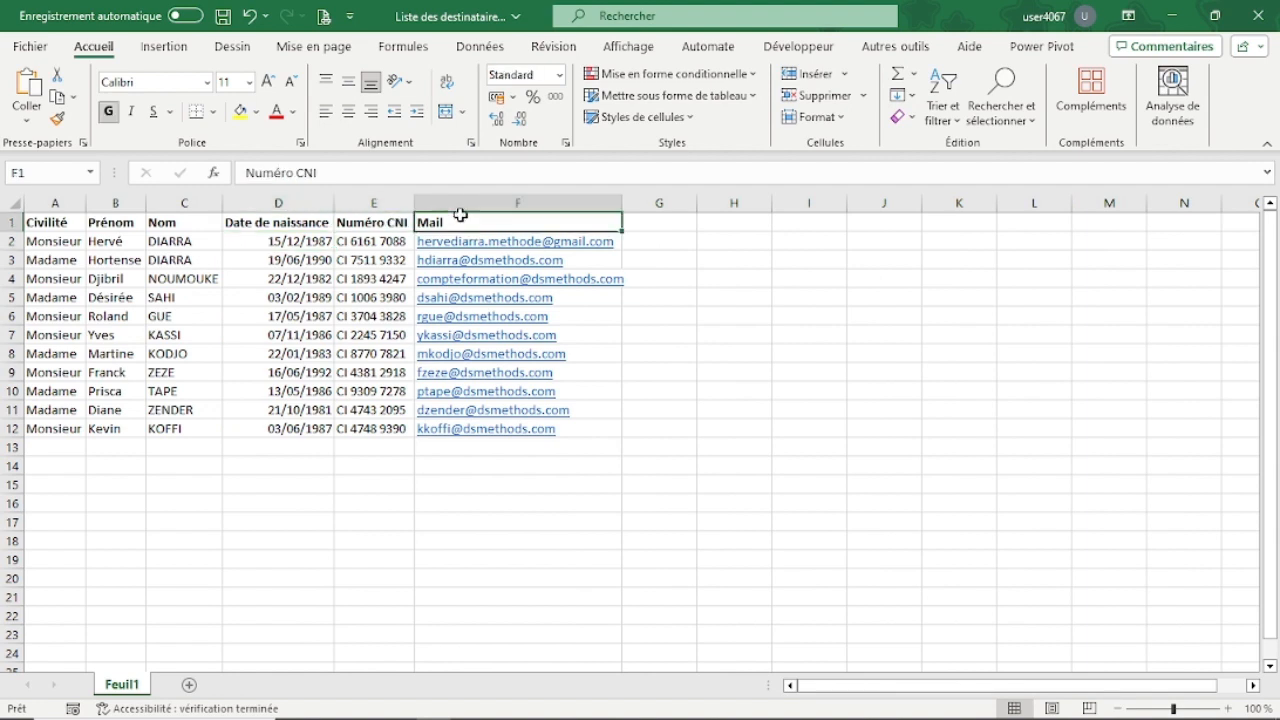
{"action": "left_click", "coordinate": [425, 556]}
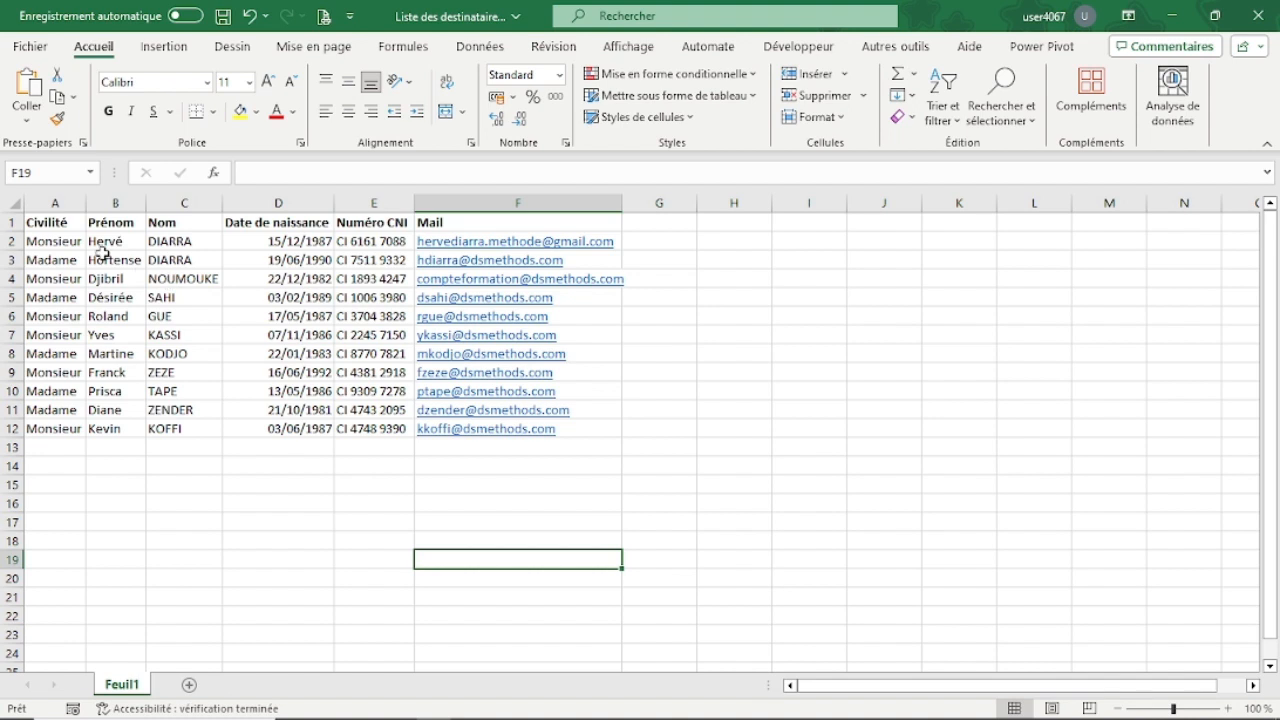
{"action": "left_click_drag", "start_coordinate": [58, 243], "coordinate": [378, 243]}
{"action": "left_click_drag", "start_coordinate": [62, 260], "coordinate": [196, 262]}
{"action": "left_click_drag", "start_coordinate": [62, 278], "coordinate": [203, 279]}
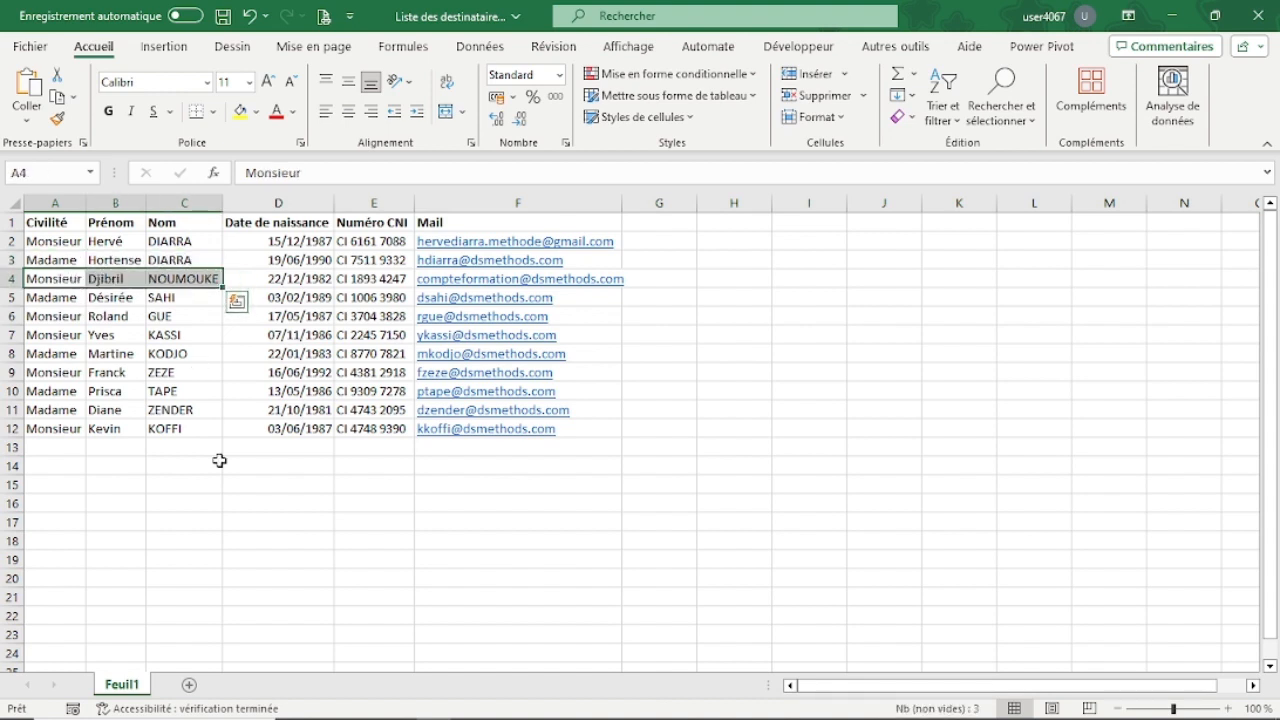
Close the workbook "Liste des destinataires - 1" and save its changes.
{"action": "left_click", "coordinate": [236, 487]}
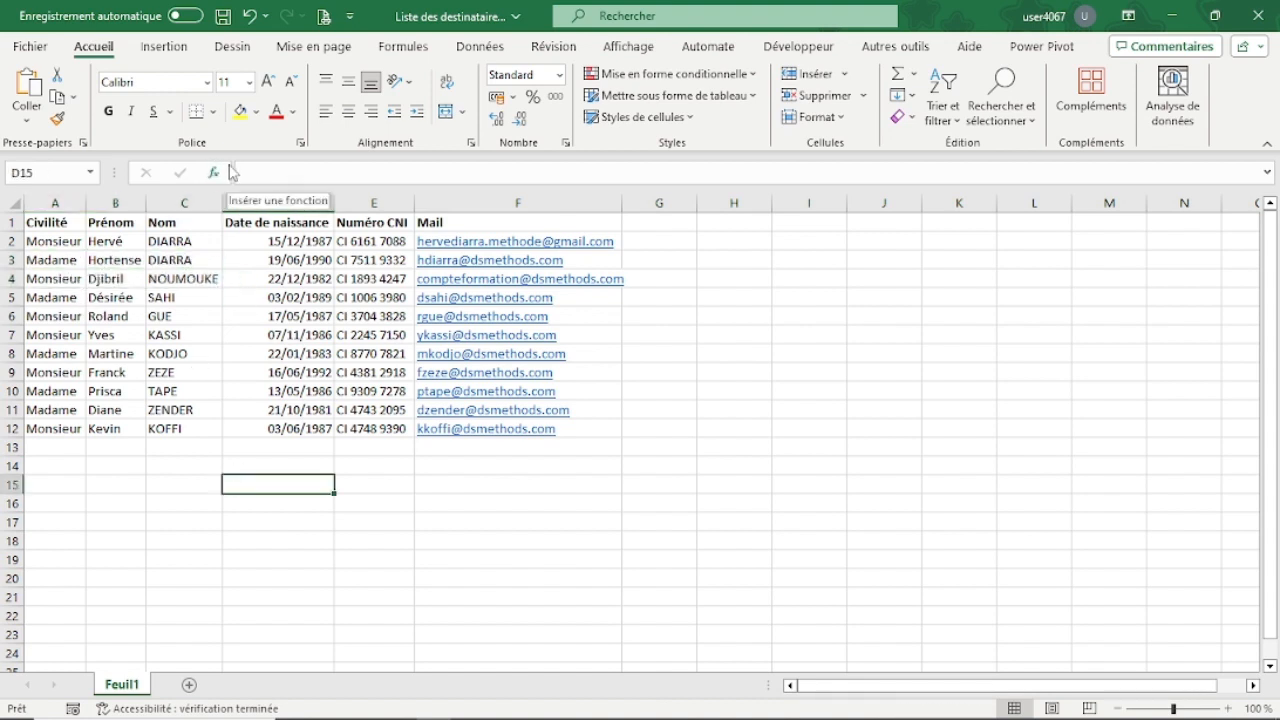
{"action": "left_click", "coordinate": [1258, 15]}
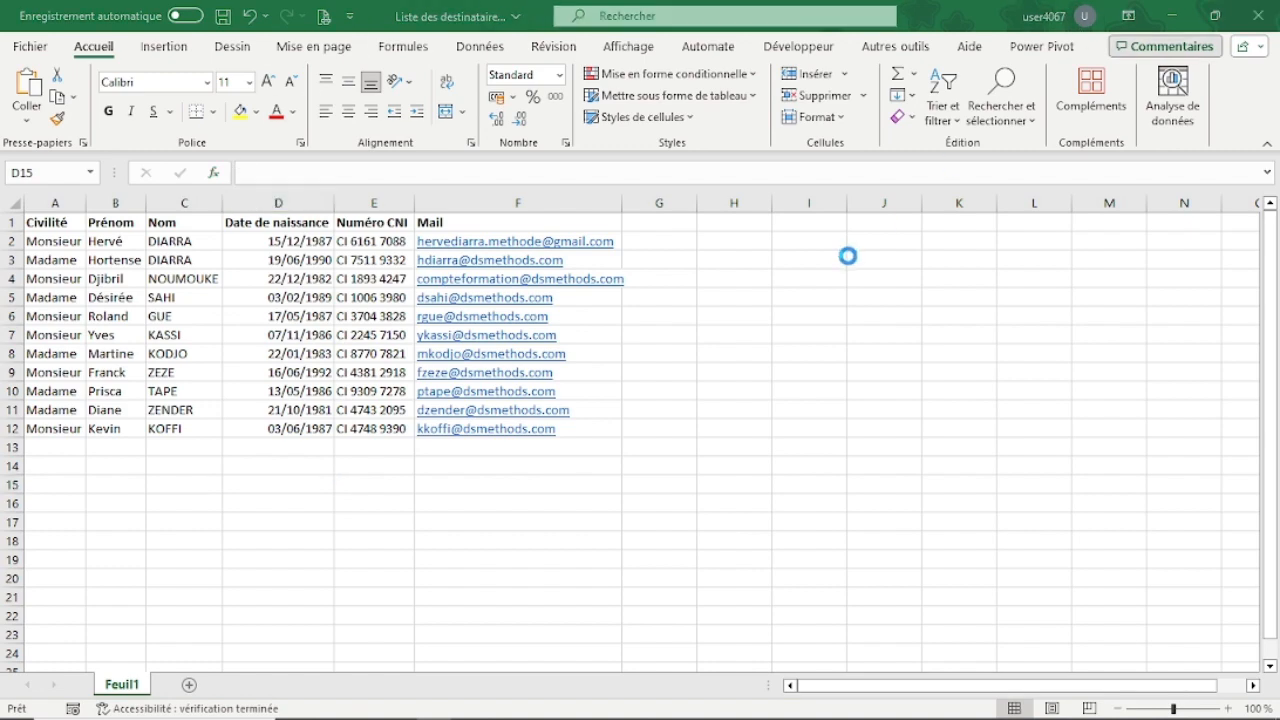
{"action": "left_click", "coordinate": [532, 396]}
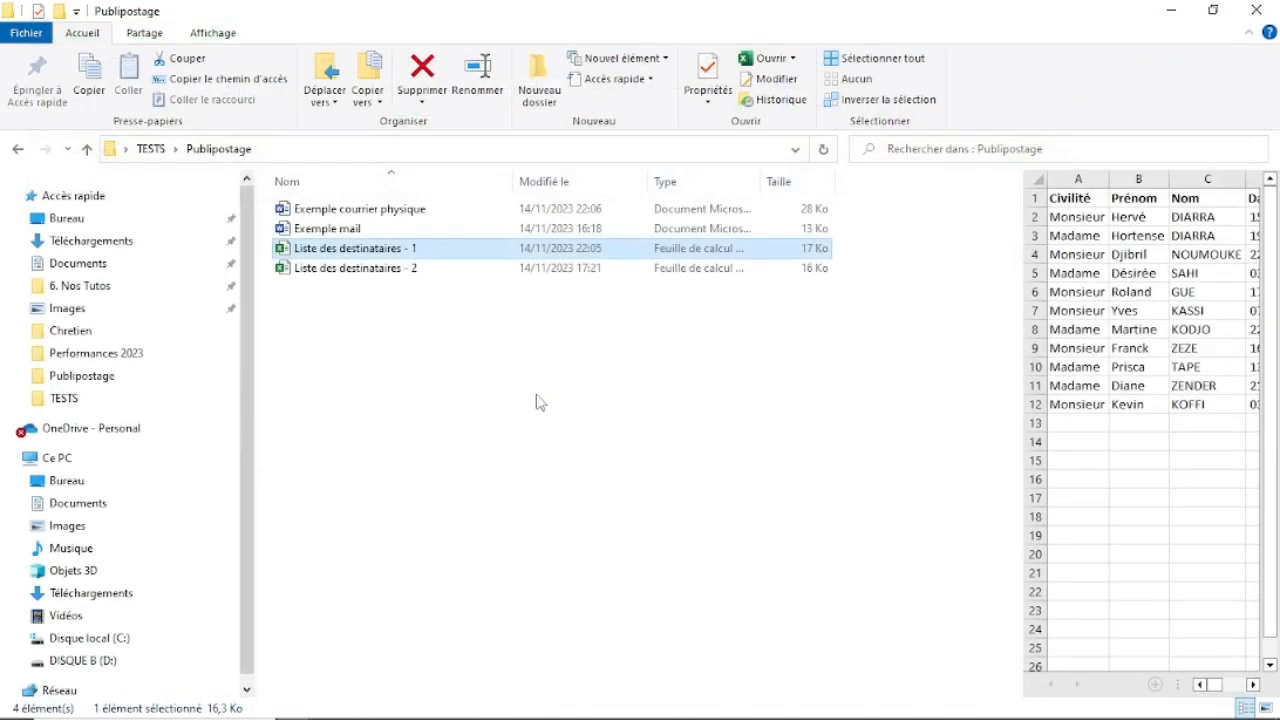
{"action": "left_click", "coordinate": [488, 436]}
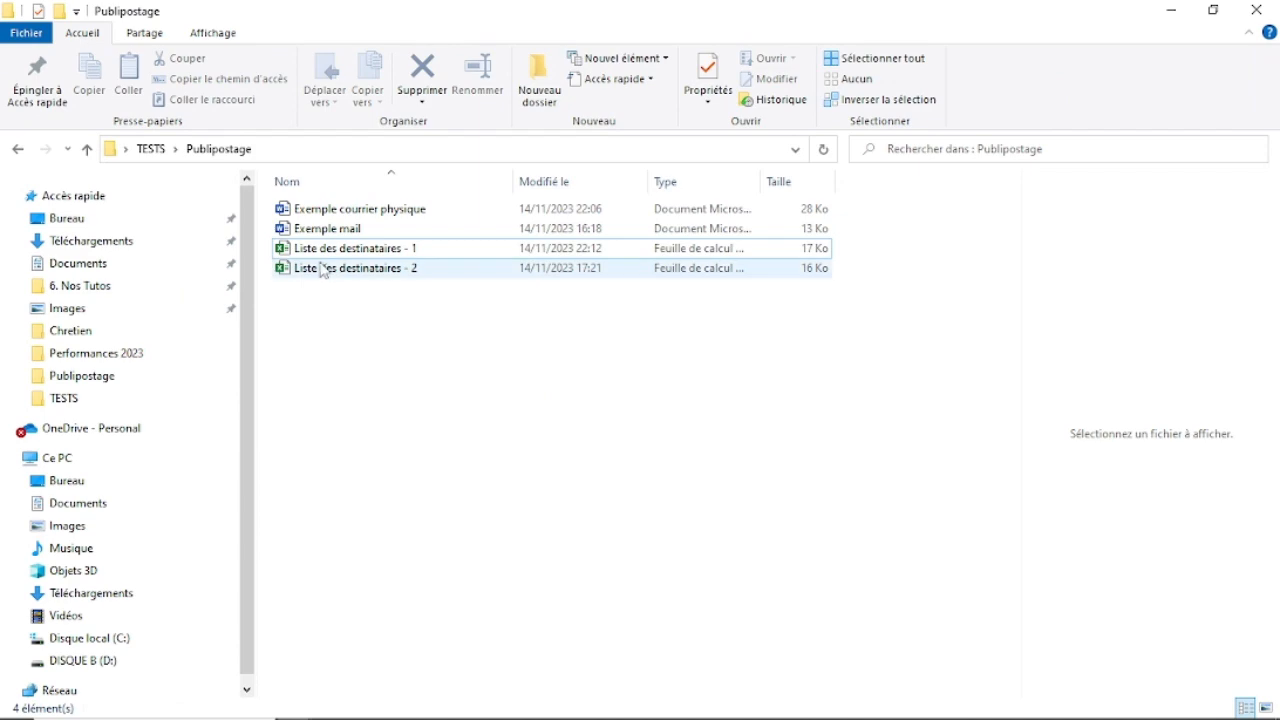
Switch to the letter "Exemple courrier physique" in Word and start a mail merge of type Lettres.
{"action": "key", "text": "alt+Tab"}
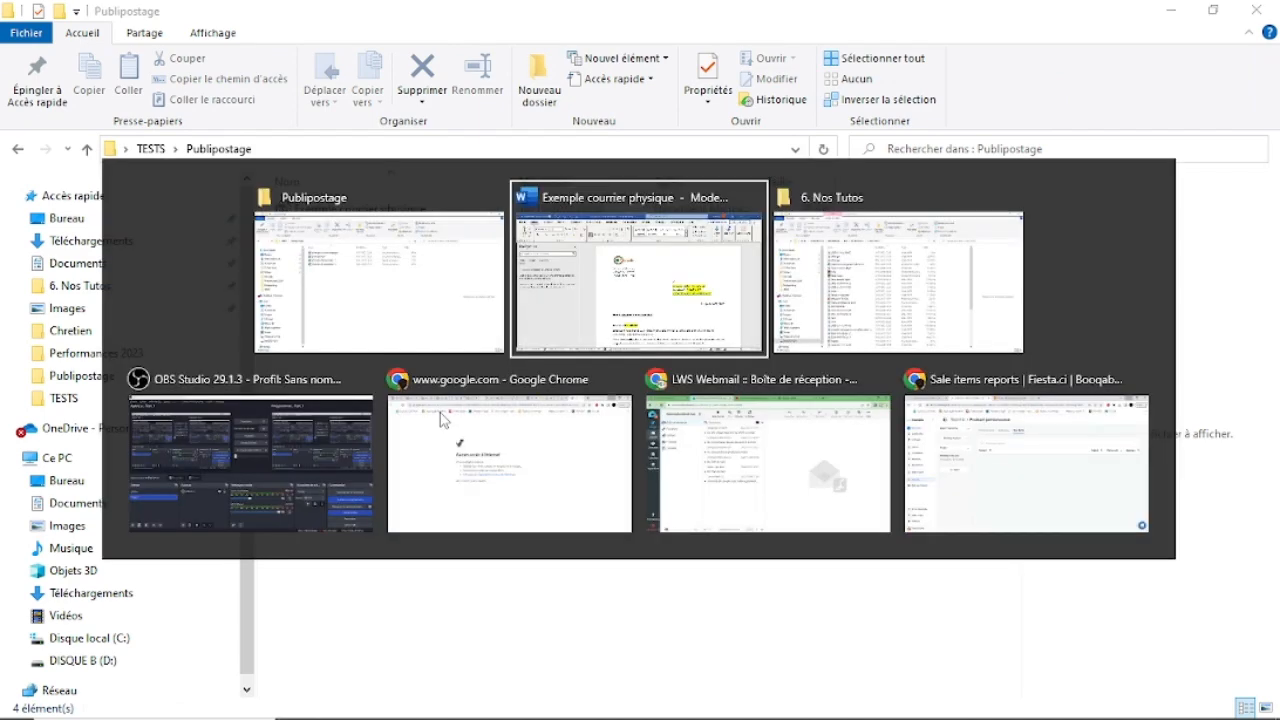
{"action": "left_click", "coordinate": [903, 504]}
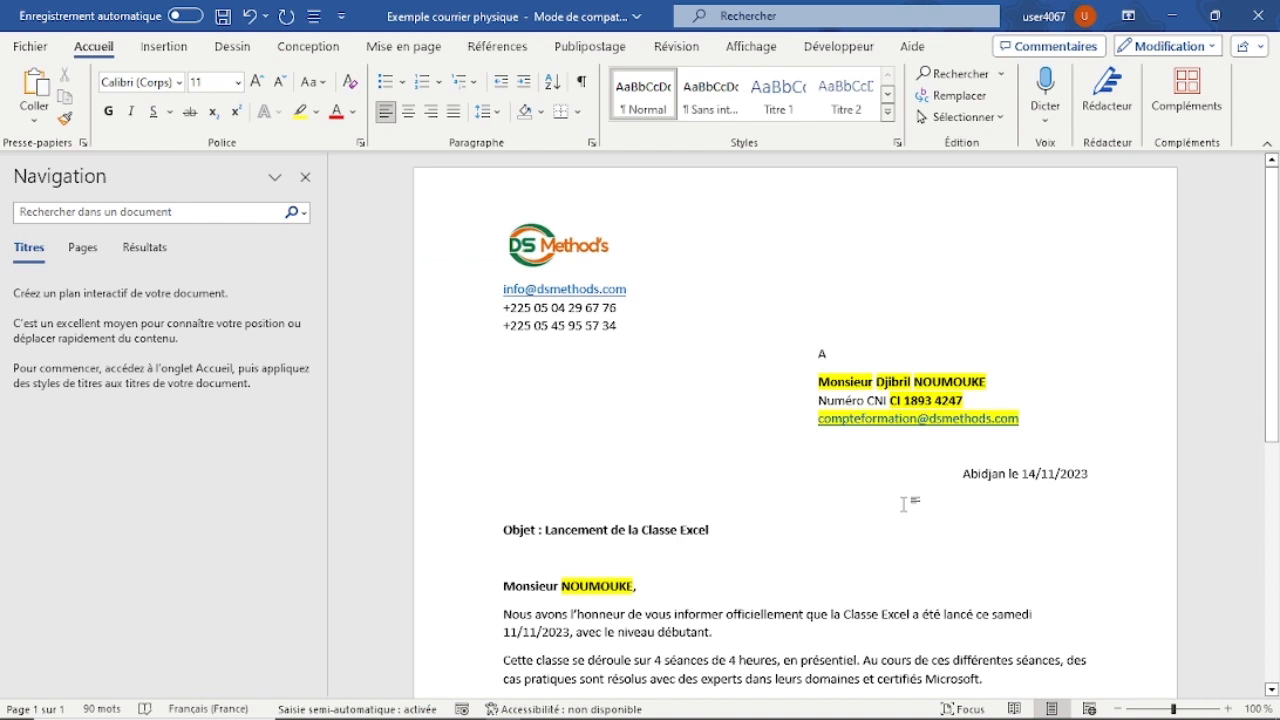
{"action": "left_click", "coordinate": [576, 50]}
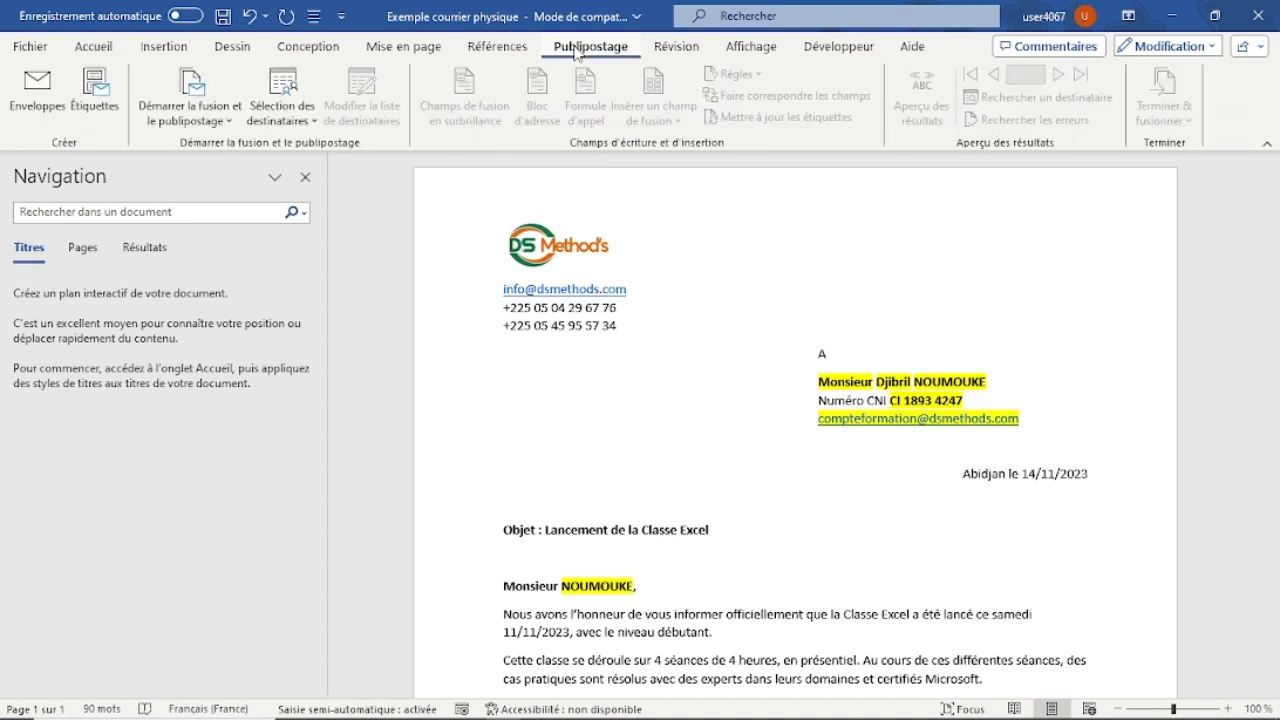
{"action": "left_click", "coordinate": [229, 124]}
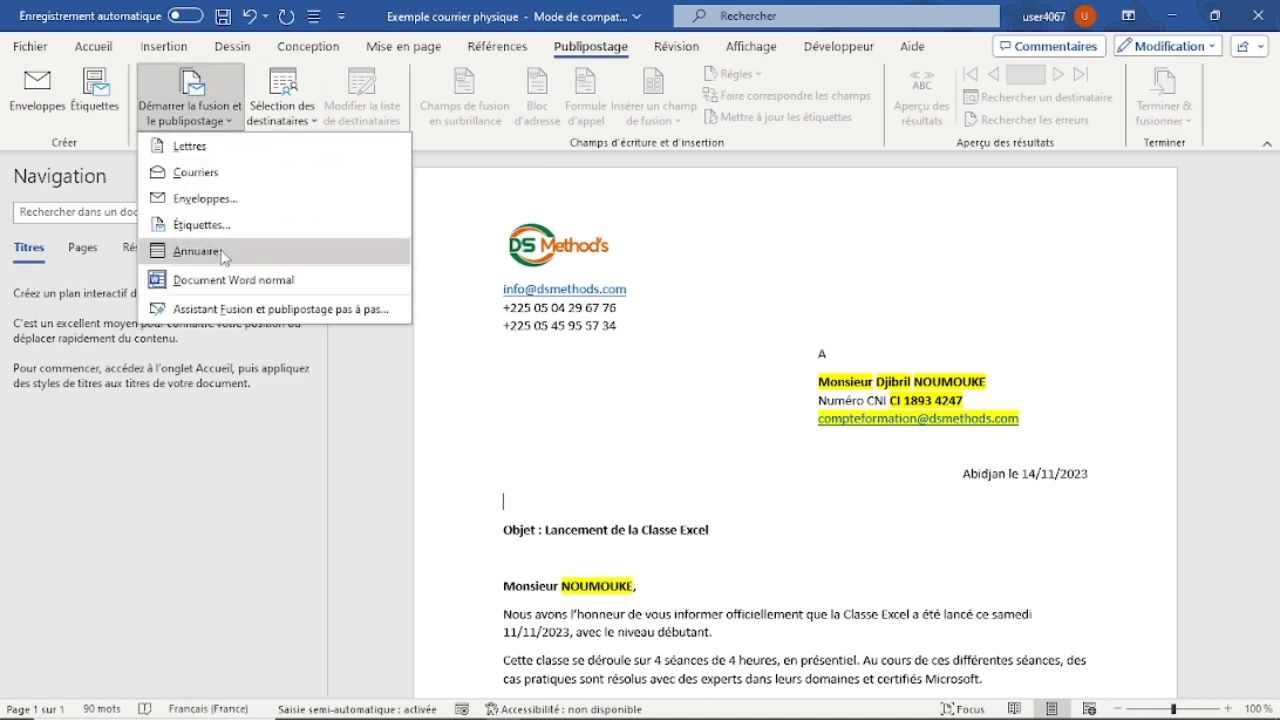
{"action": "left_click", "coordinate": [197, 152]}
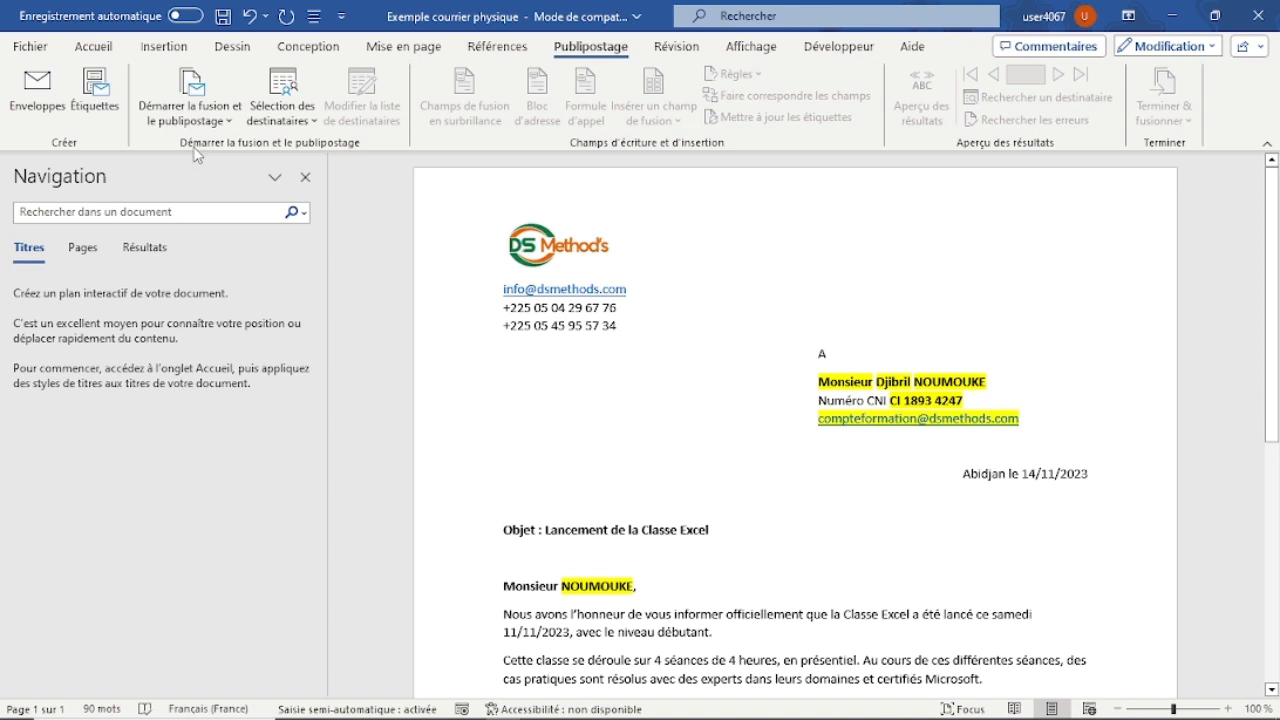
Connect the merge to sheet Feuil1$ of the existing list "Liste des destinataires - 1" in Bureau > TESTS > Publipostage, keeping first-row headers.
{"action": "left_click", "coordinate": [819, 381]}
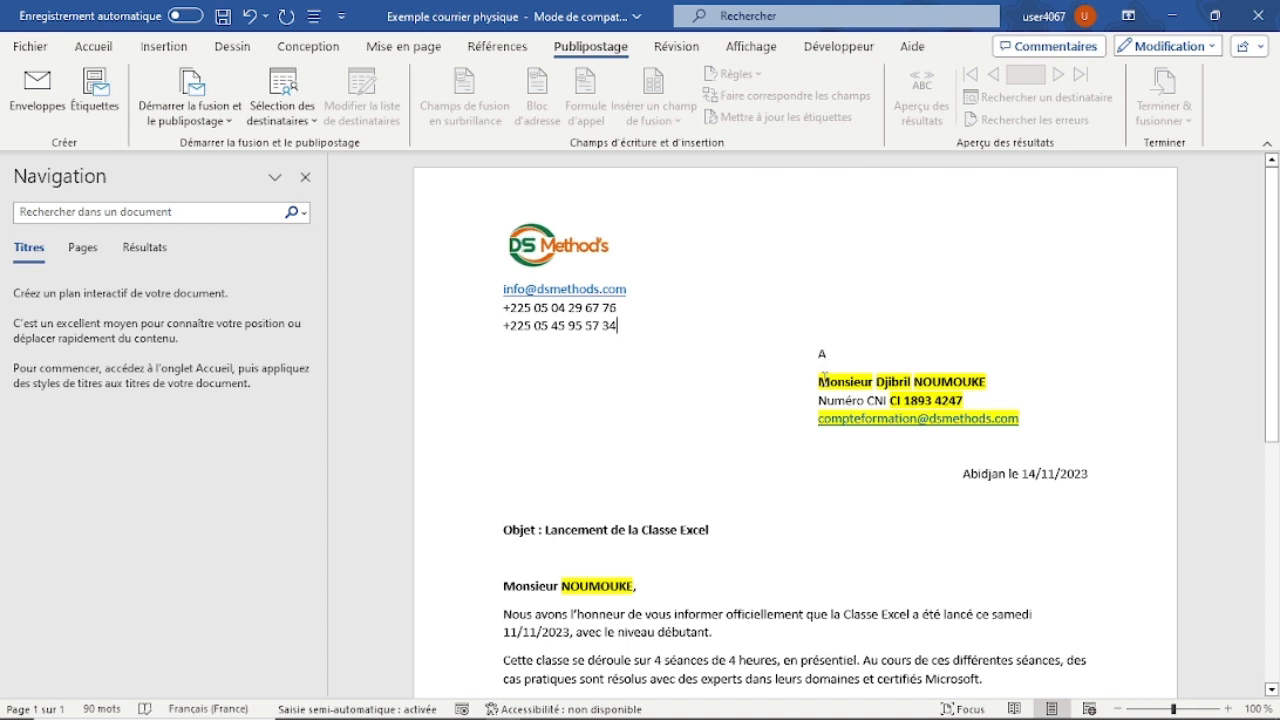
{"action": "left_click", "coordinate": [315, 124]}
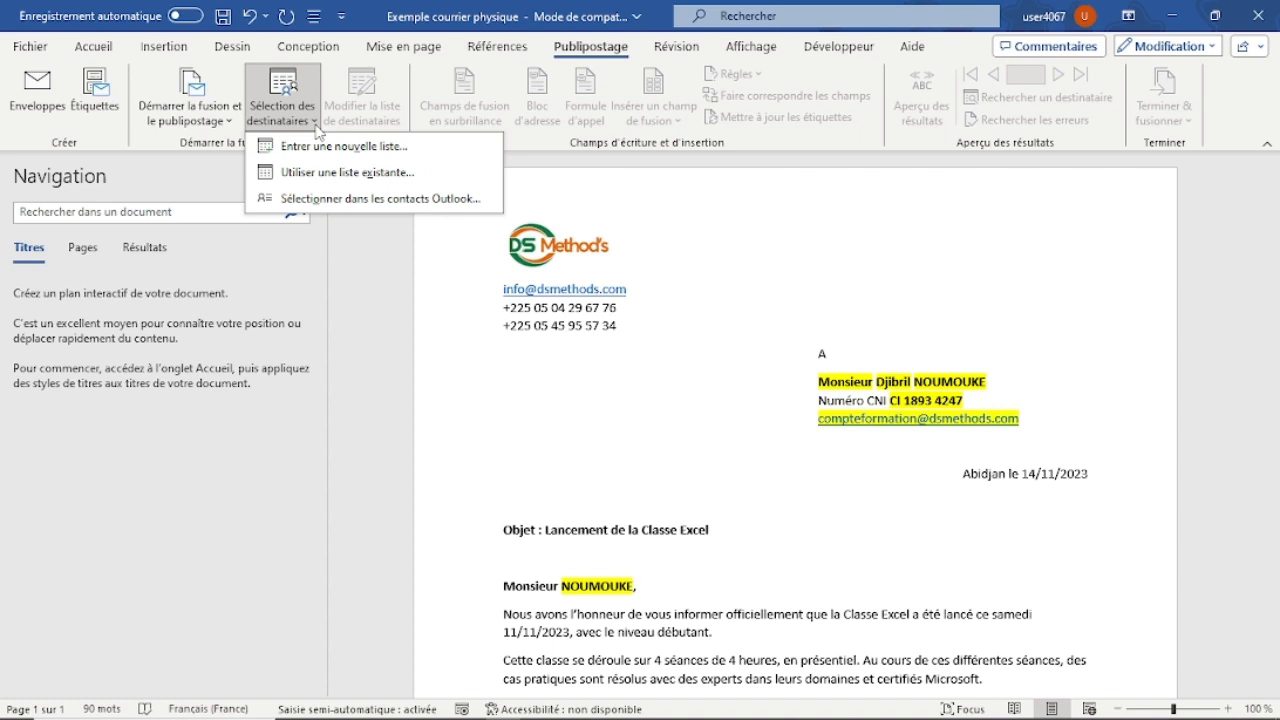
{"action": "left_click", "coordinate": [355, 174]}
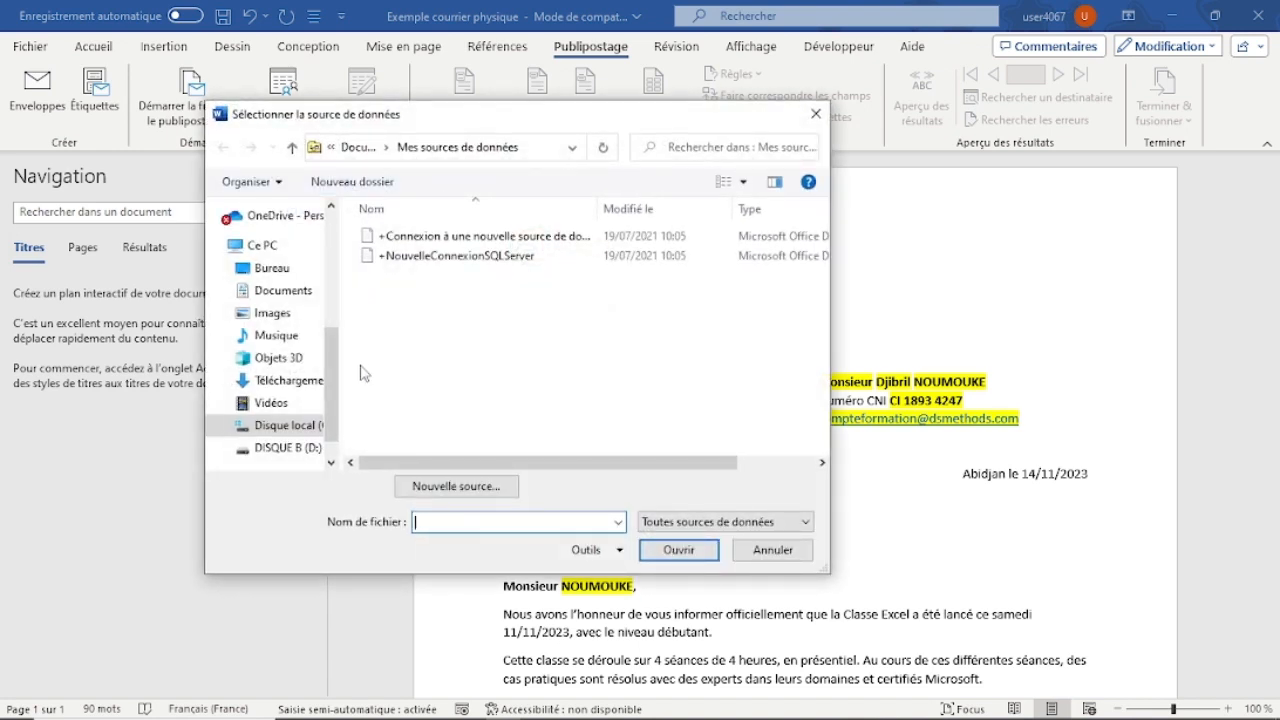
{"action": "left_click", "coordinate": [279, 273]}
{"action": "double_click", "coordinate": [400, 258]}
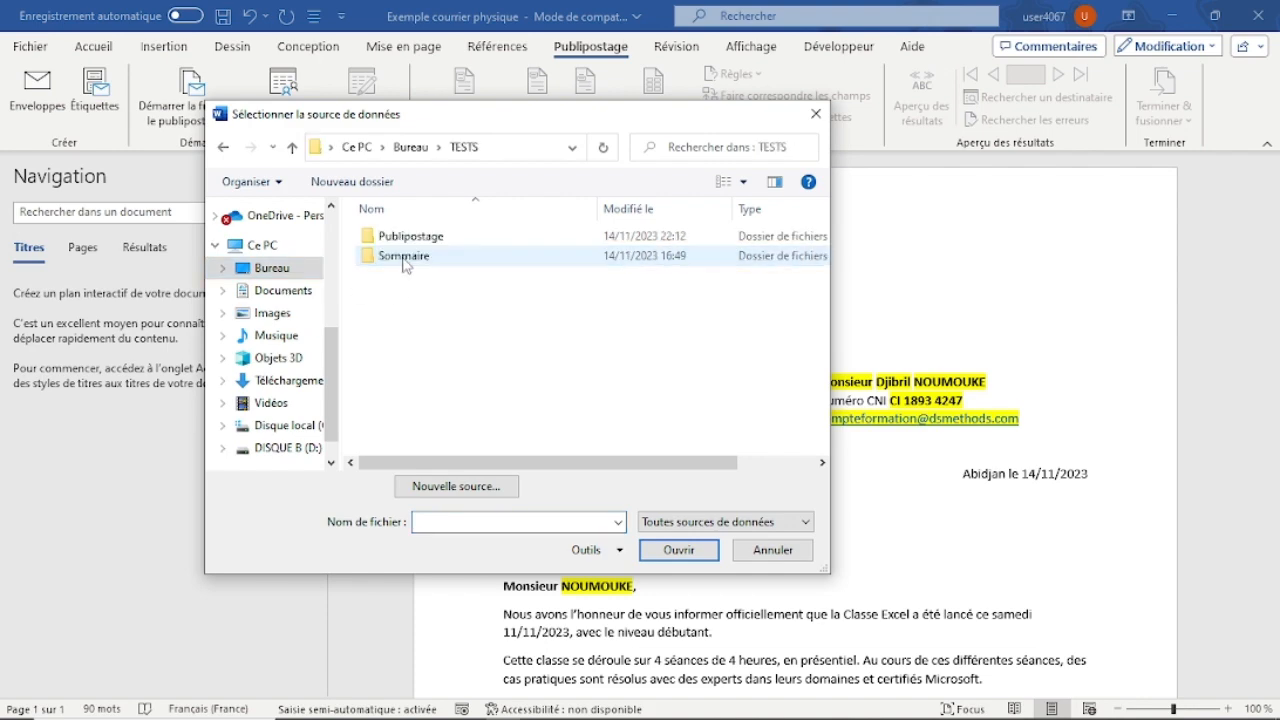
{"action": "double_click", "coordinate": [450, 245]}
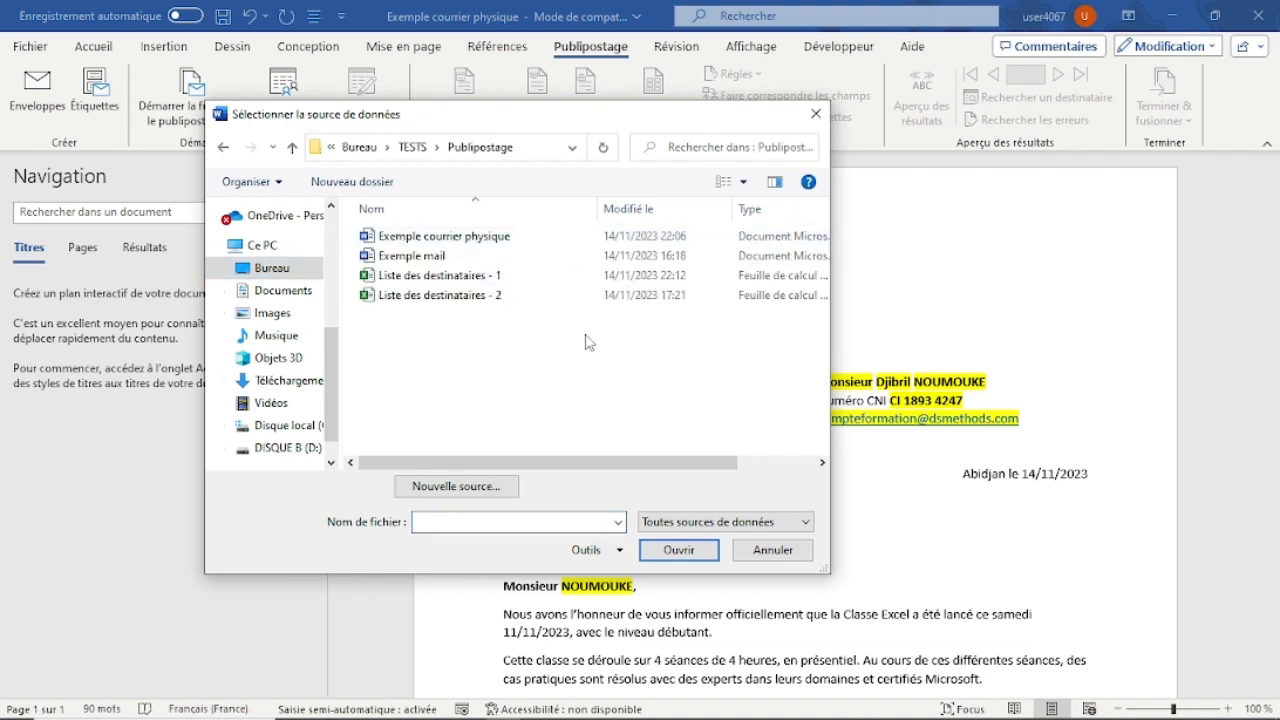
{"action": "double_click", "coordinate": [494, 283]}
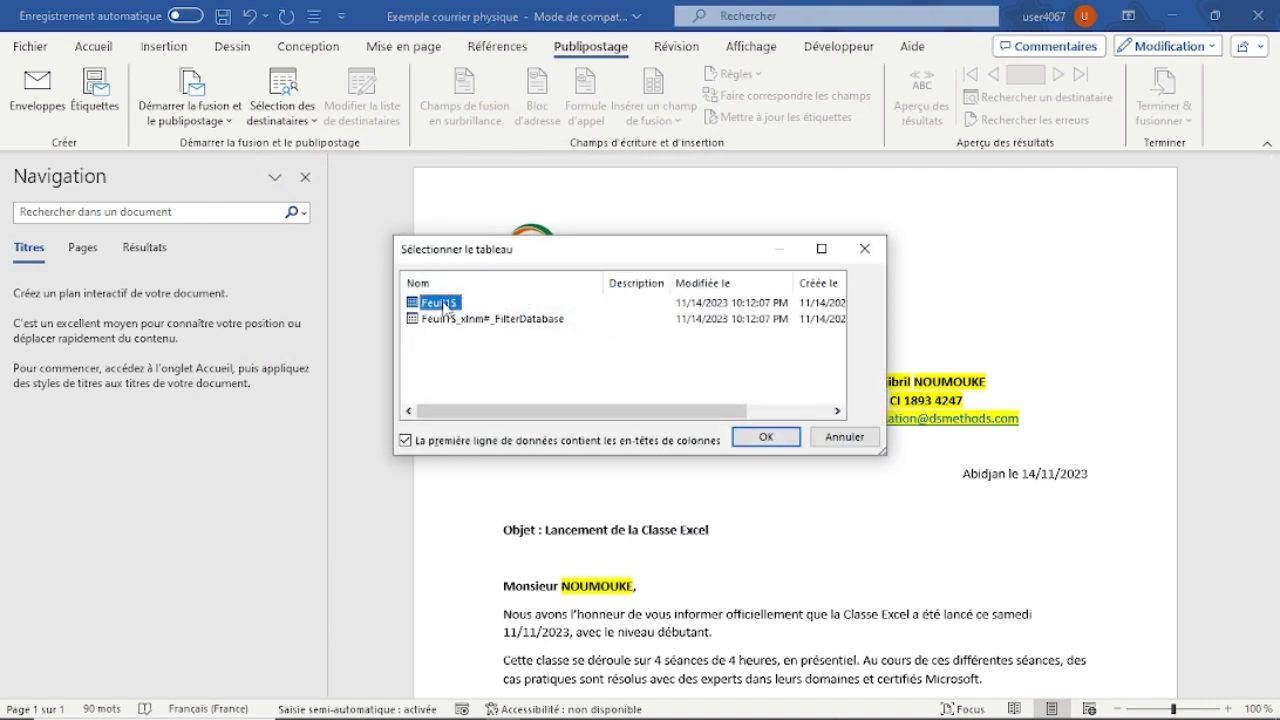
{"action": "left_click", "coordinate": [762, 438]}
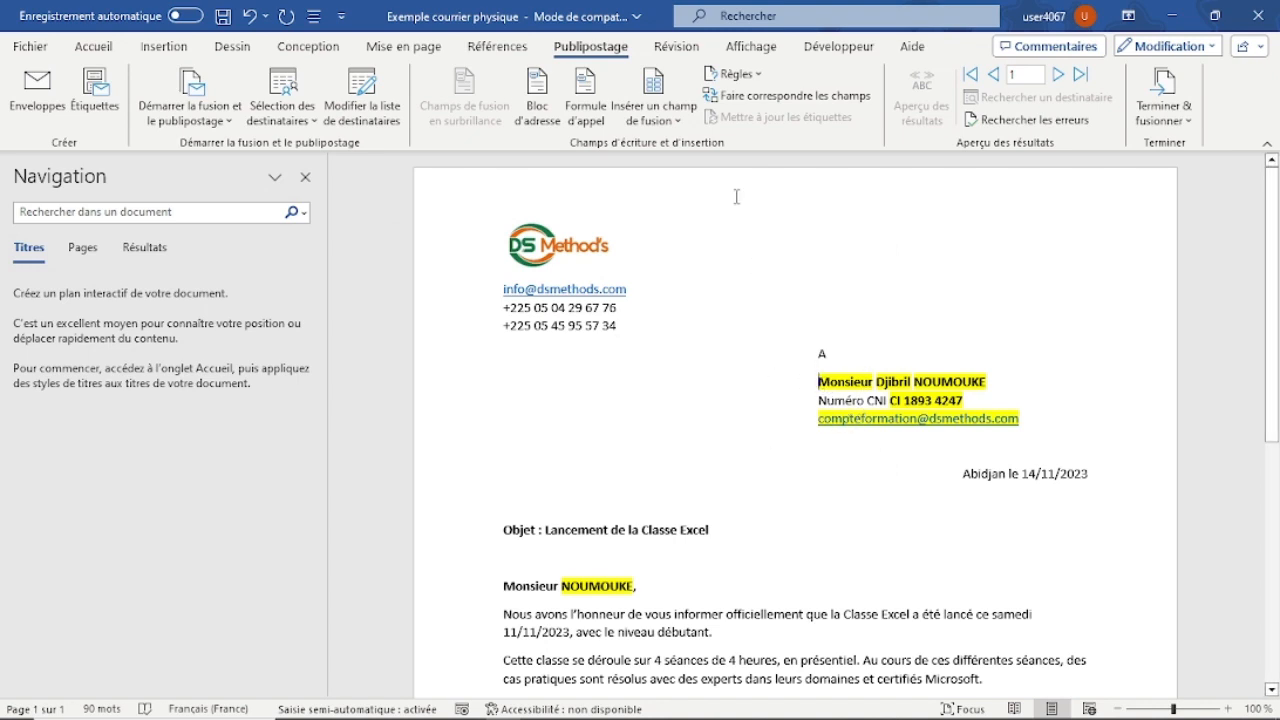
Replace the title "Monsieur" in the letter's recipient block with the Civilité merge field.
{"action": "left_click", "coordinate": [674, 122]}
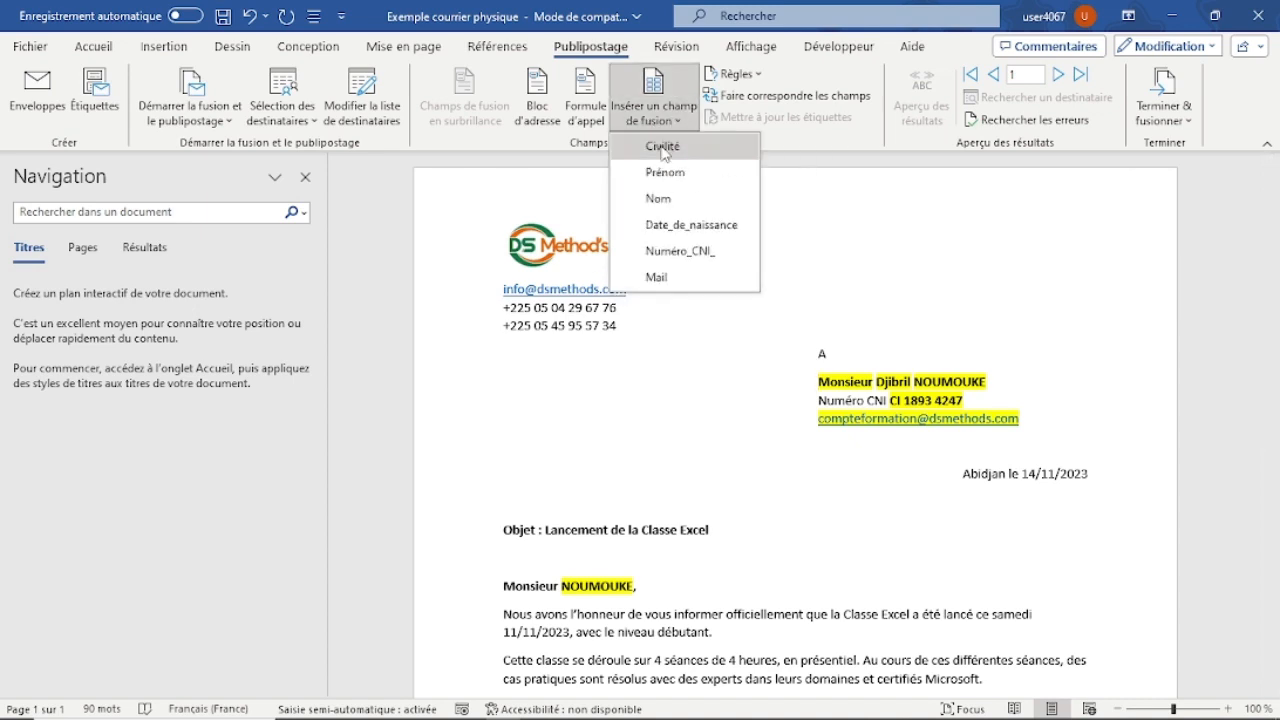
{"action": "left_click", "coordinate": [662, 148]}
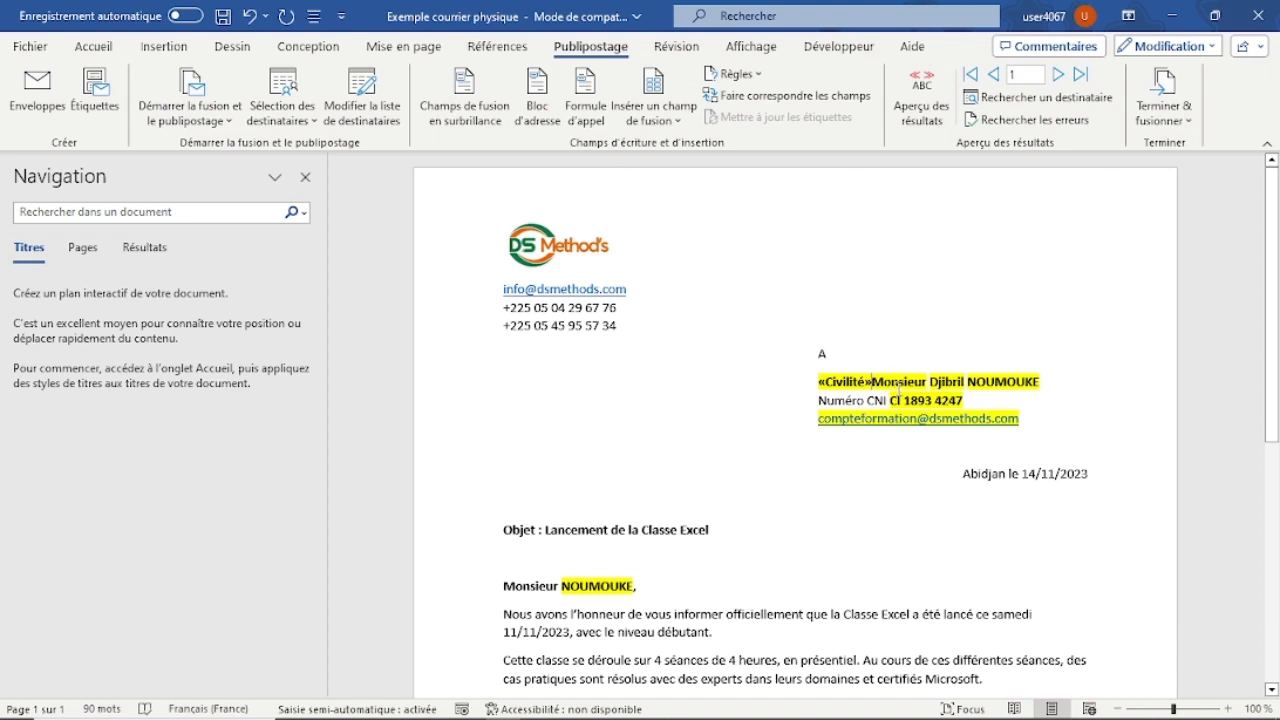
{"action": "key", "text": "Delete"}
{"action": "key", "text": "Delete"}
{"action": "key", "text": "Delete"}
{"action": "key", "text": "Delete"}
{"action": "key", "text": "Delete"}
{"action": "key", "text": "Delete"}
{"action": "key", "text": "Delete"}
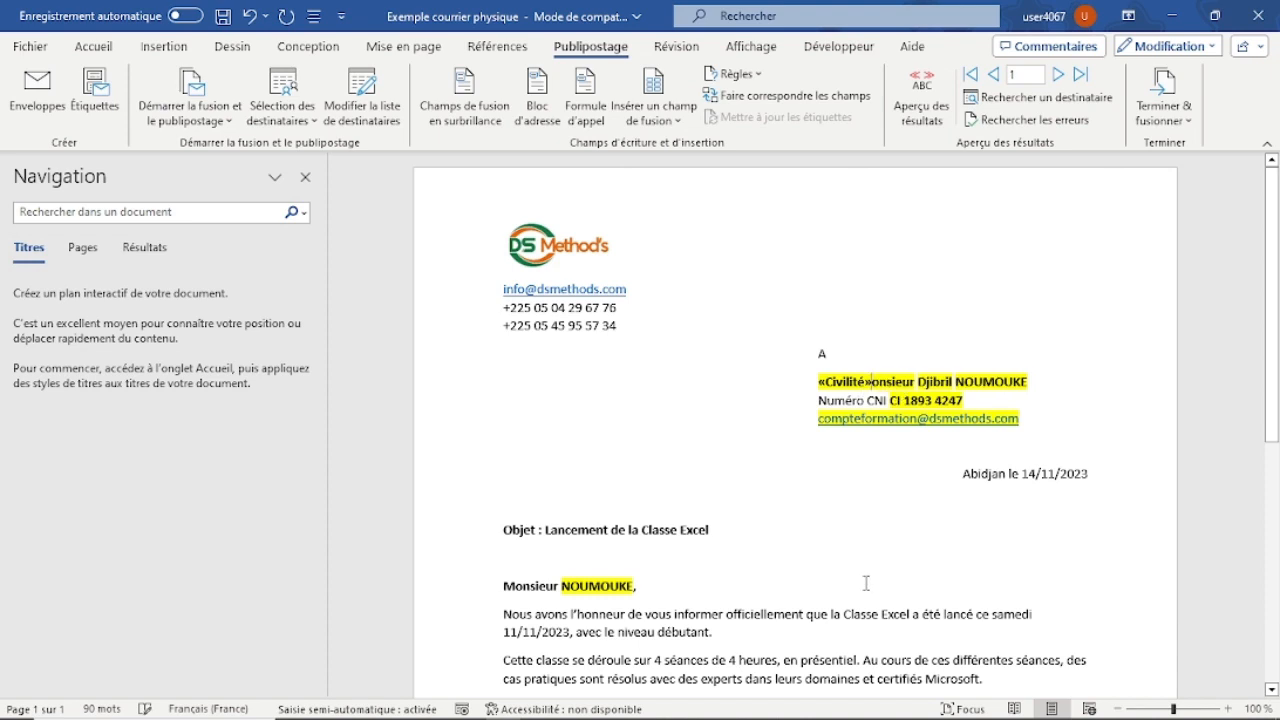
{"action": "key", "text": "Delete"}
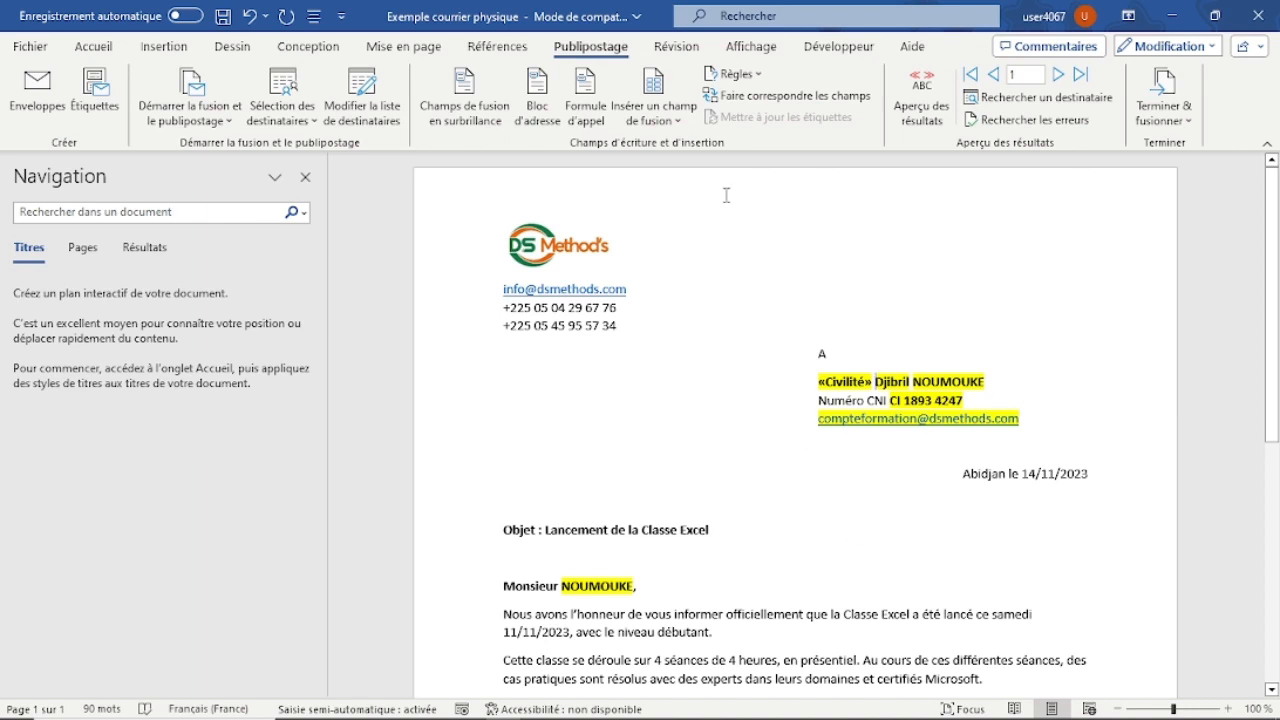
Replace the recipient's first name in the address block with the Prénom merge field.
{"action": "left_click", "coordinate": [653, 112]}
{"action": "left_click", "coordinate": [665, 173]}
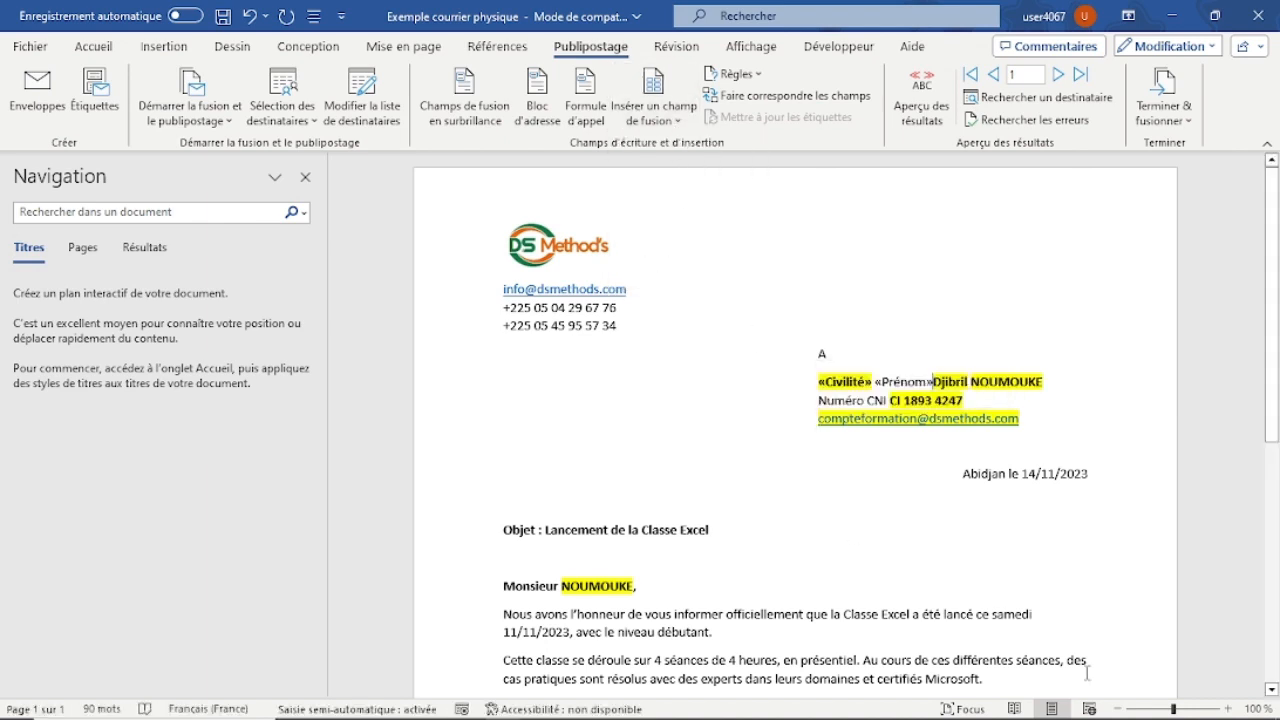
{"action": "key", "text": "Delete"}
{"action": "key", "text": "Delete"}
{"action": "key", "text": "Delete"}
{"action": "key", "text": "Delete"}
{"action": "key", "text": "Delete"}
{"action": "key", "text": "Delete"}
{"action": "key", "text": "Delete"}
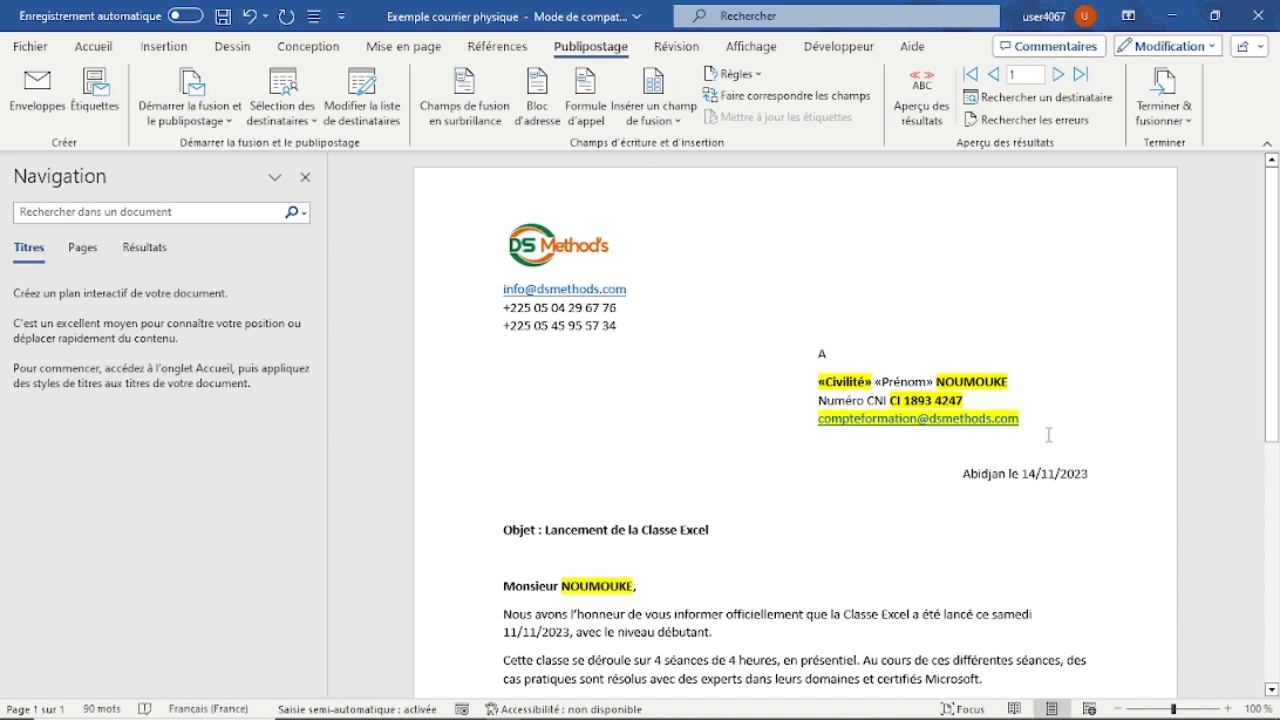
Remove the yellow highlighting from the three lines of the recipient block.
{"action": "triple_click", "coordinate": [936, 400]}
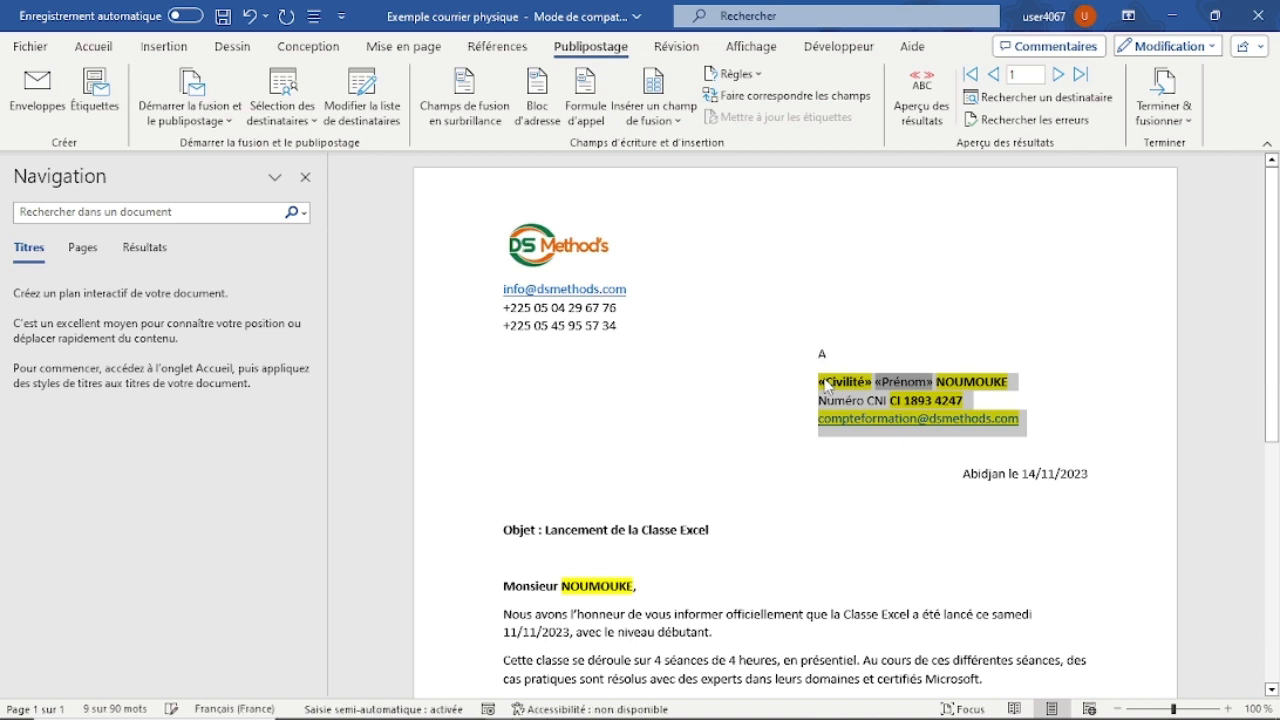
{"action": "right_click", "coordinate": [826, 385]}
{"action": "left_click", "coordinate": [588, 346]}
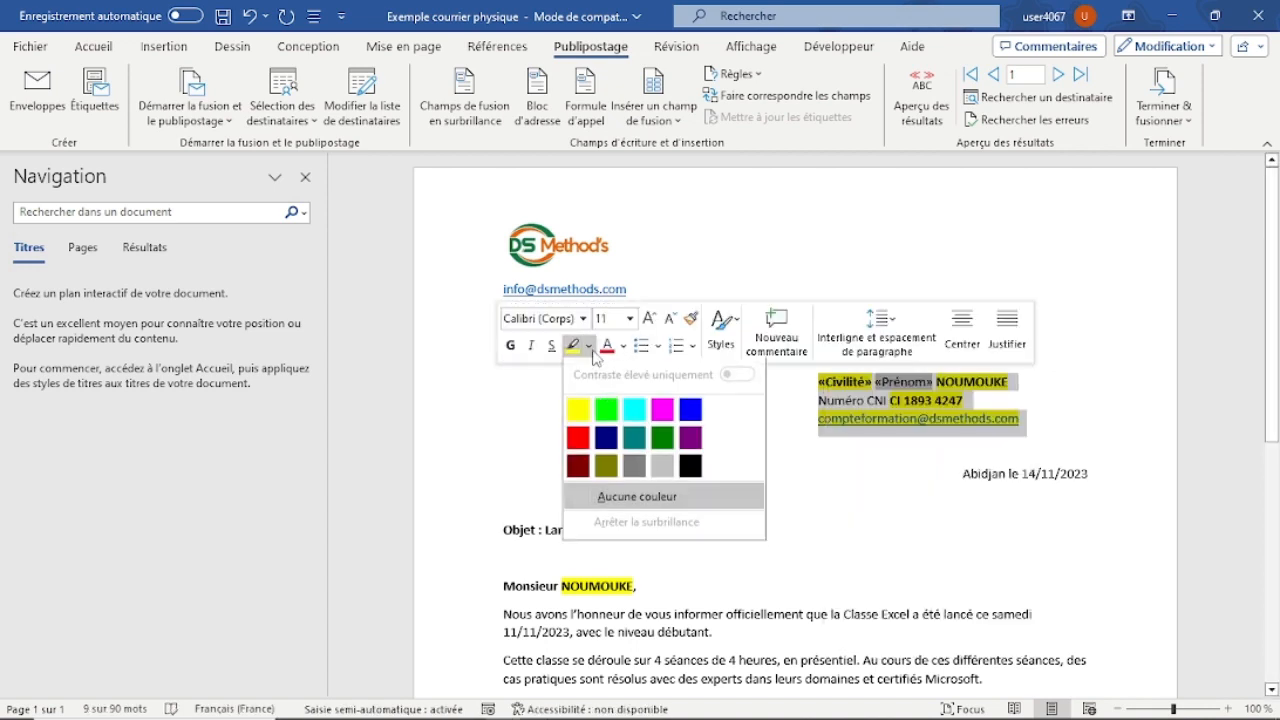
{"action": "left_click", "coordinate": [636, 500]}
{"action": "left_click", "coordinate": [910, 474]}
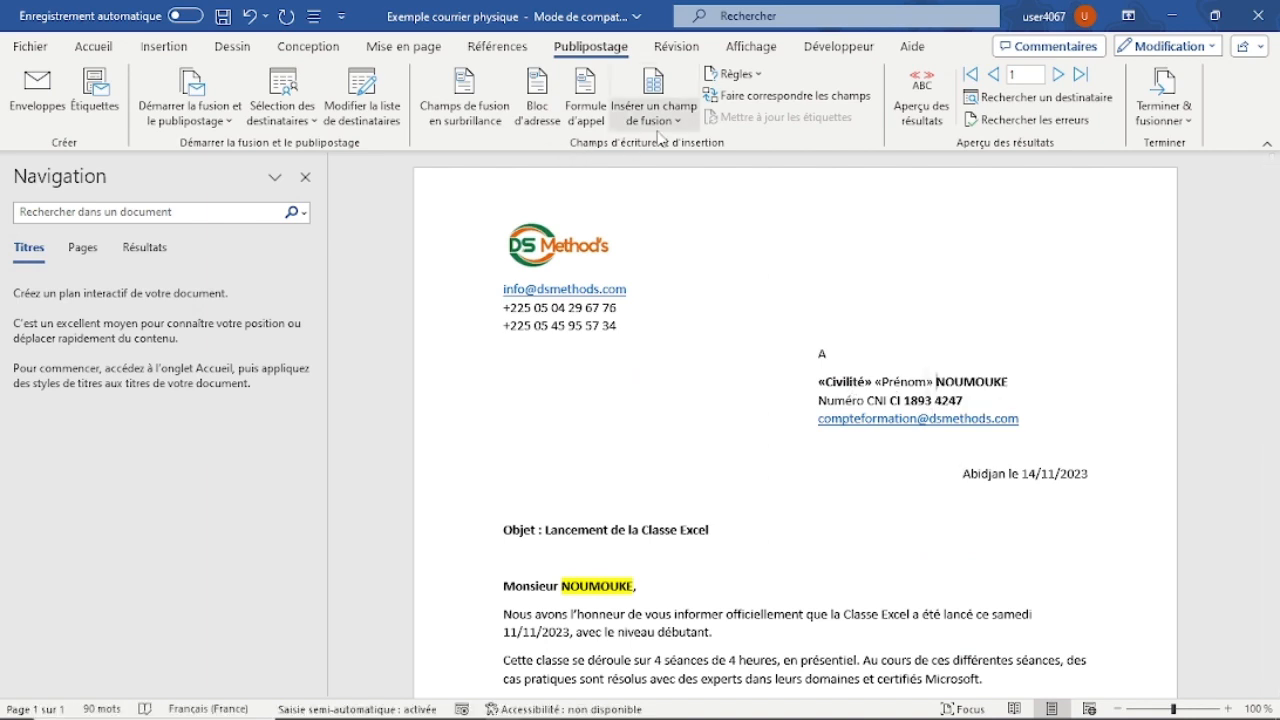
Replace the recipient's last name in the address block with the Nom merge field and make the Prénom field bold.
{"action": "left_click", "coordinate": [689, 121]}
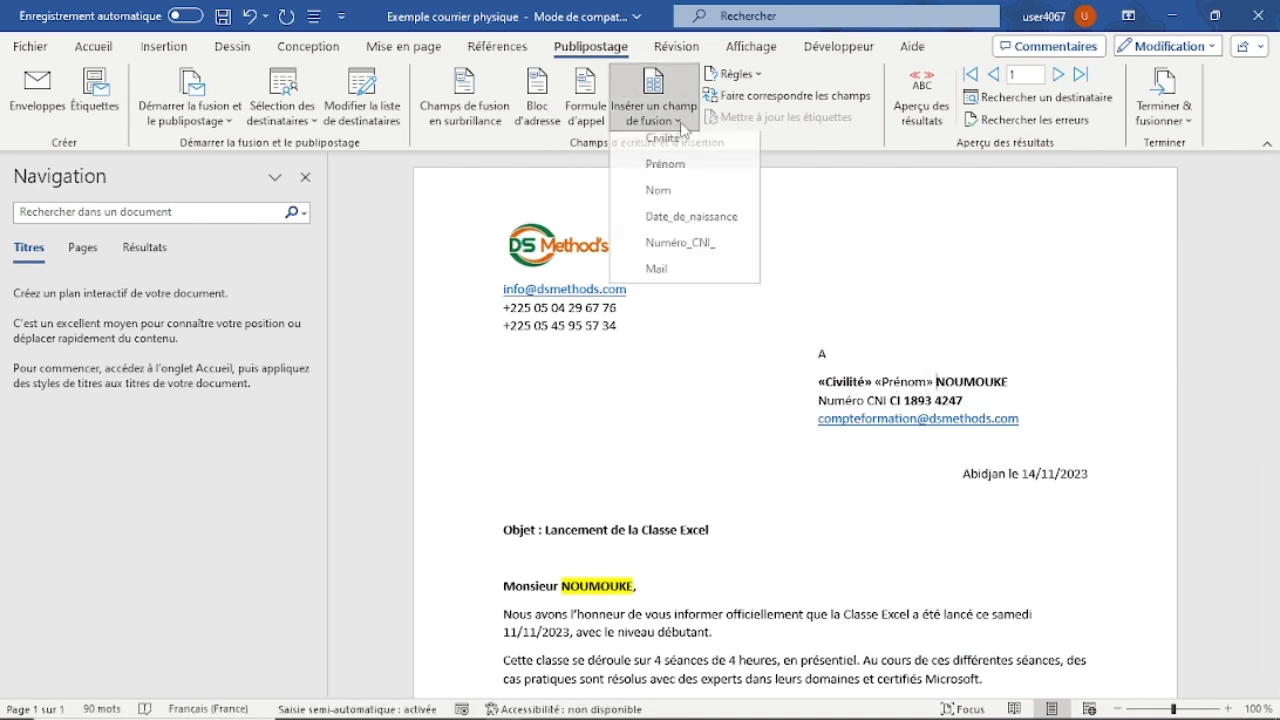
{"action": "left_click", "coordinate": [668, 196]}
{"action": "key", "text": "Delete"}
{"action": "key", "text": "Delete"}
{"action": "key", "text": "Delete"}
{"action": "key", "text": "Delete"}
{"action": "key", "text": "Delete"}
{"action": "key", "text": "Delete"}
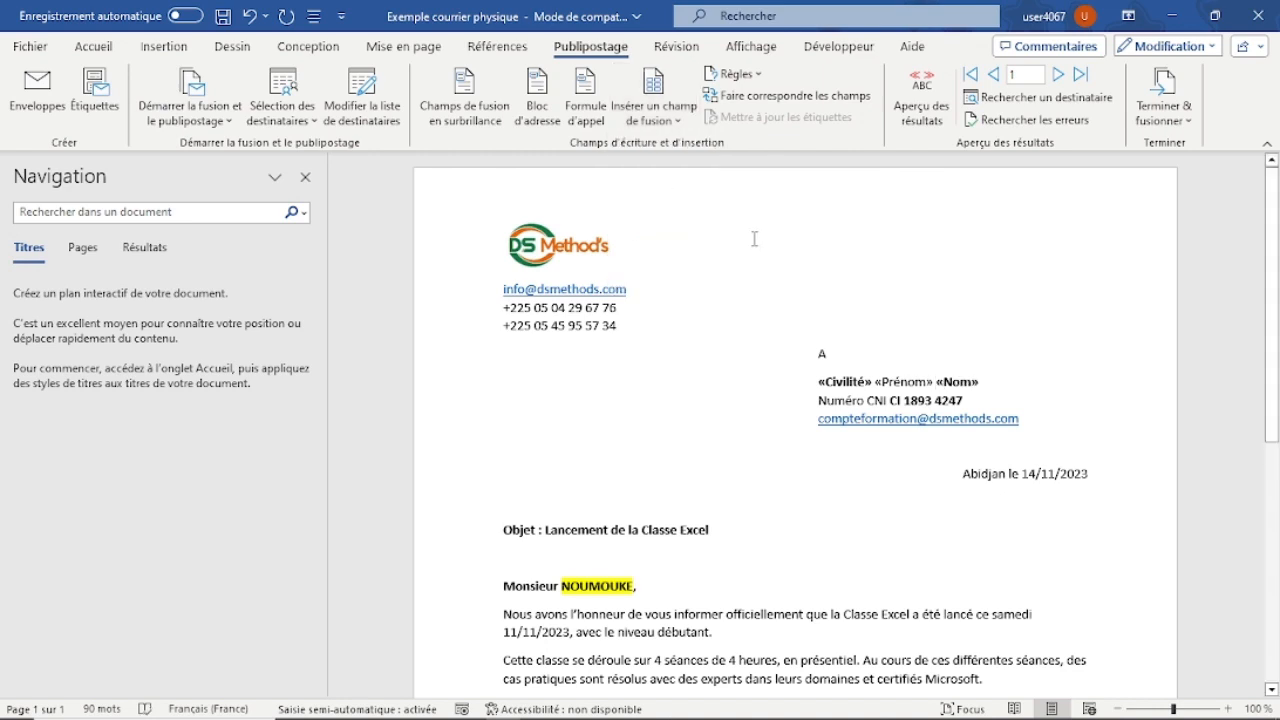
{"action": "double_click", "coordinate": [903, 383]}
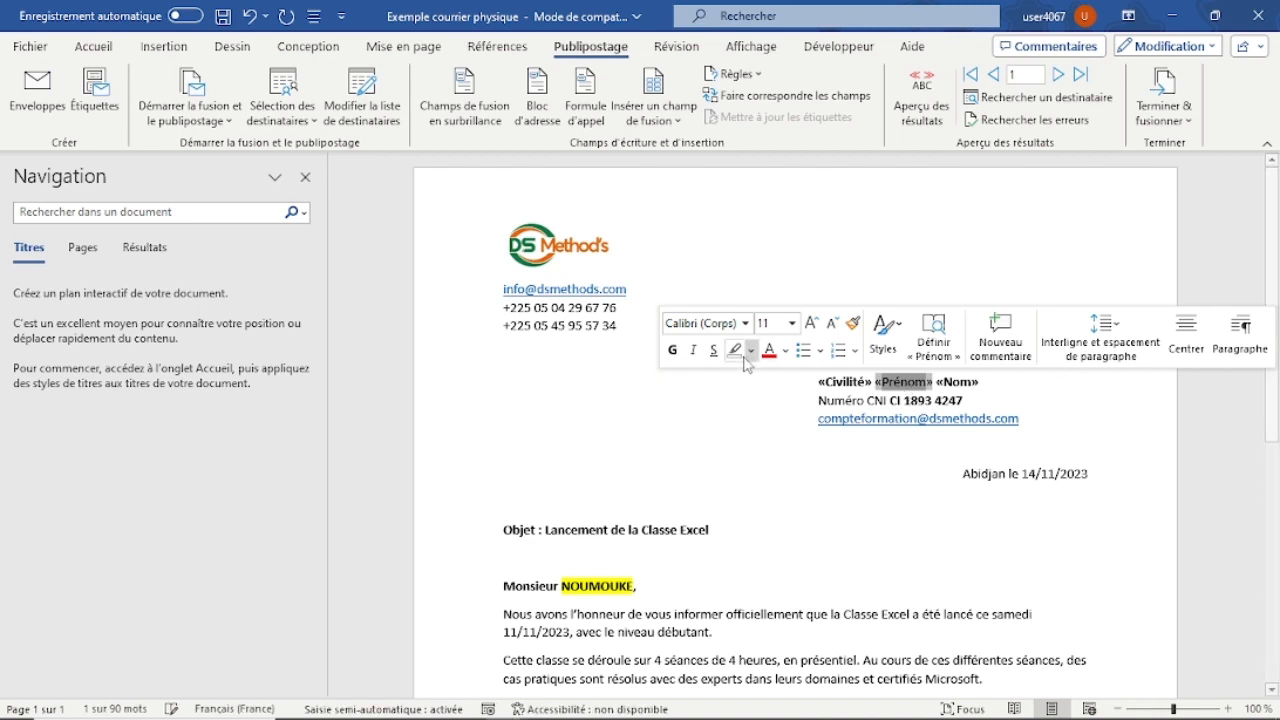
{"action": "left_click", "coordinate": [840, 466]}
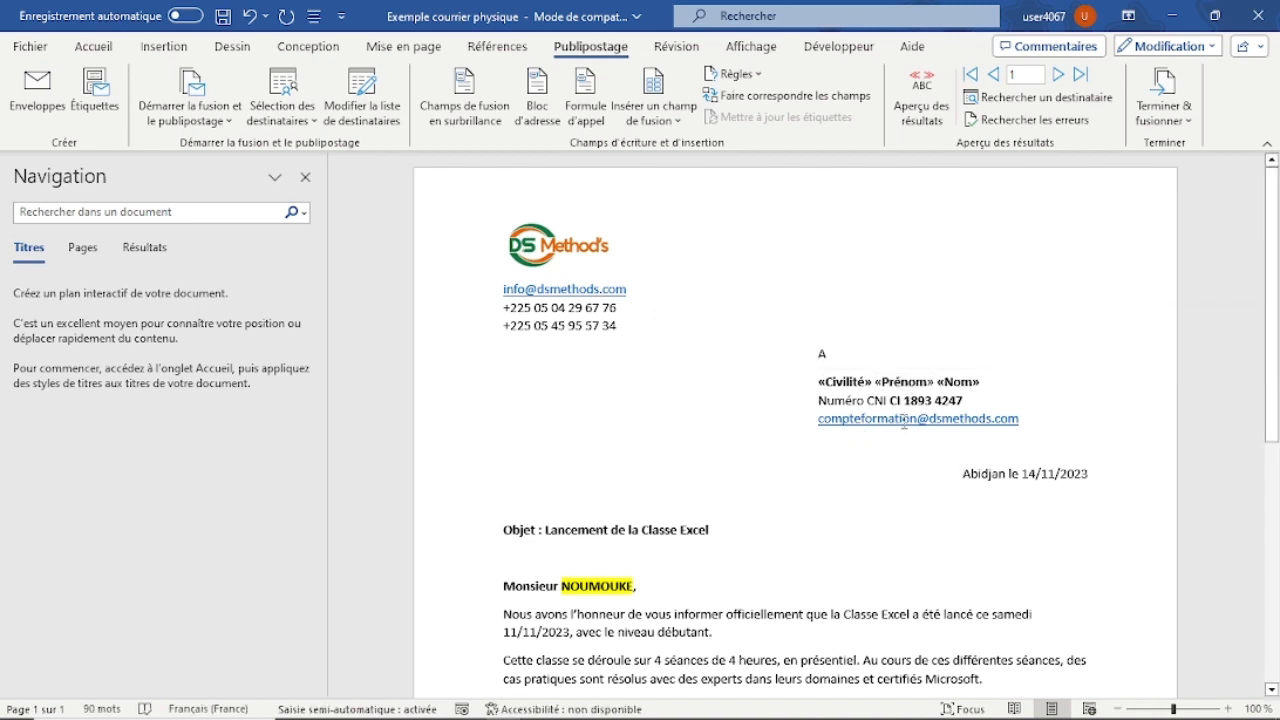
Replace the ID number following "Numéro CNI" with the Numéro_CNI_ merge field.
{"action": "key", "text": "BackSpace"}
{"action": "key", "text": "BackSpace"}
{"action": "key", "text": "BackSpace"}
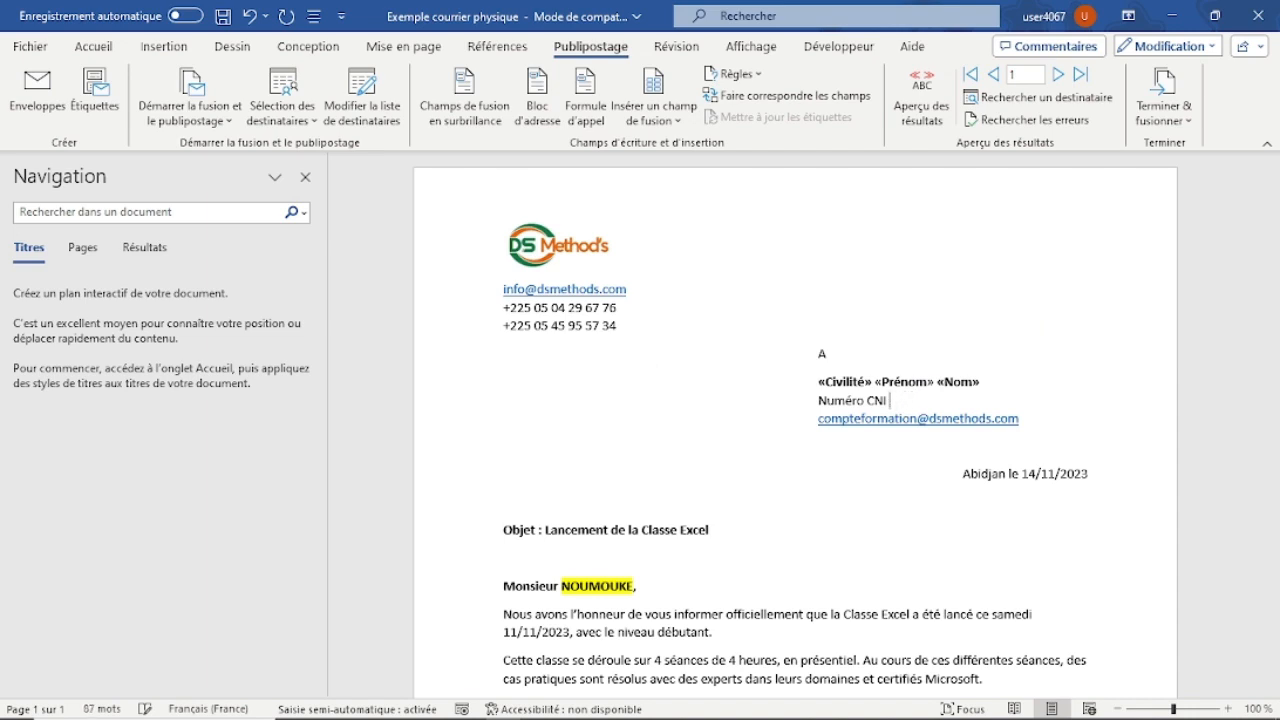
{"action": "left_click", "coordinate": [660, 118]}
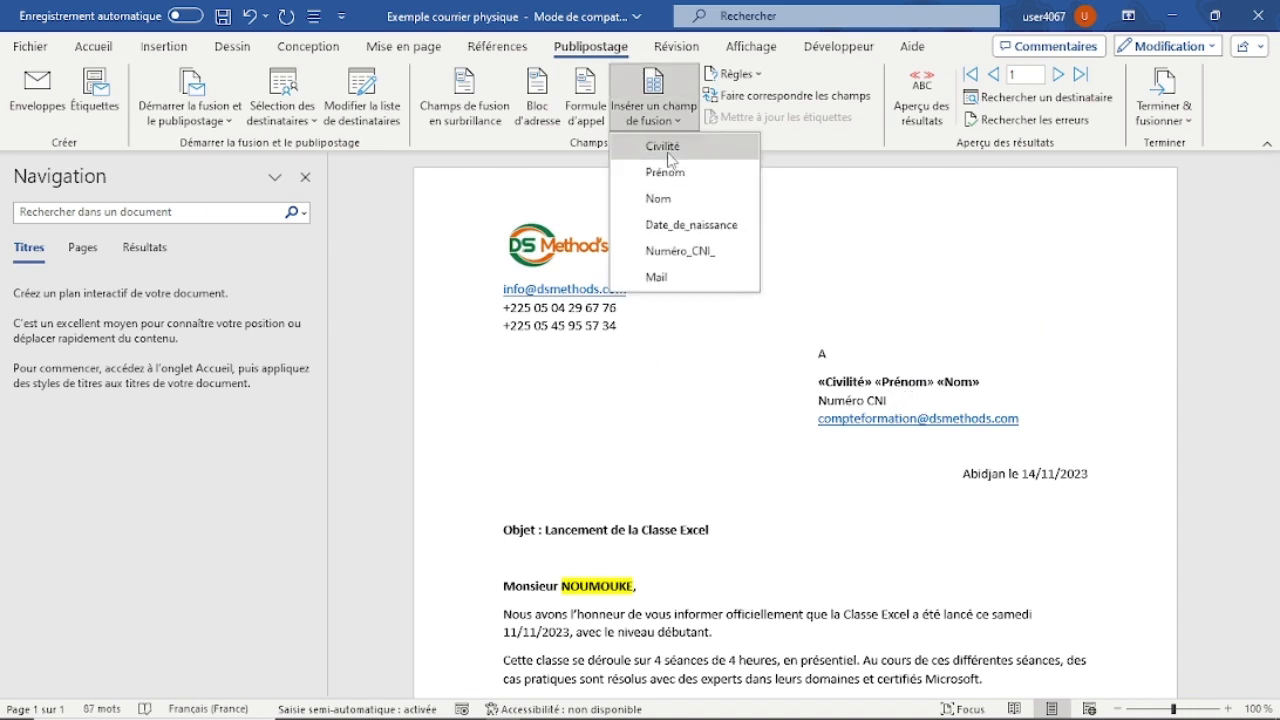
{"action": "left_click", "coordinate": [678, 250]}
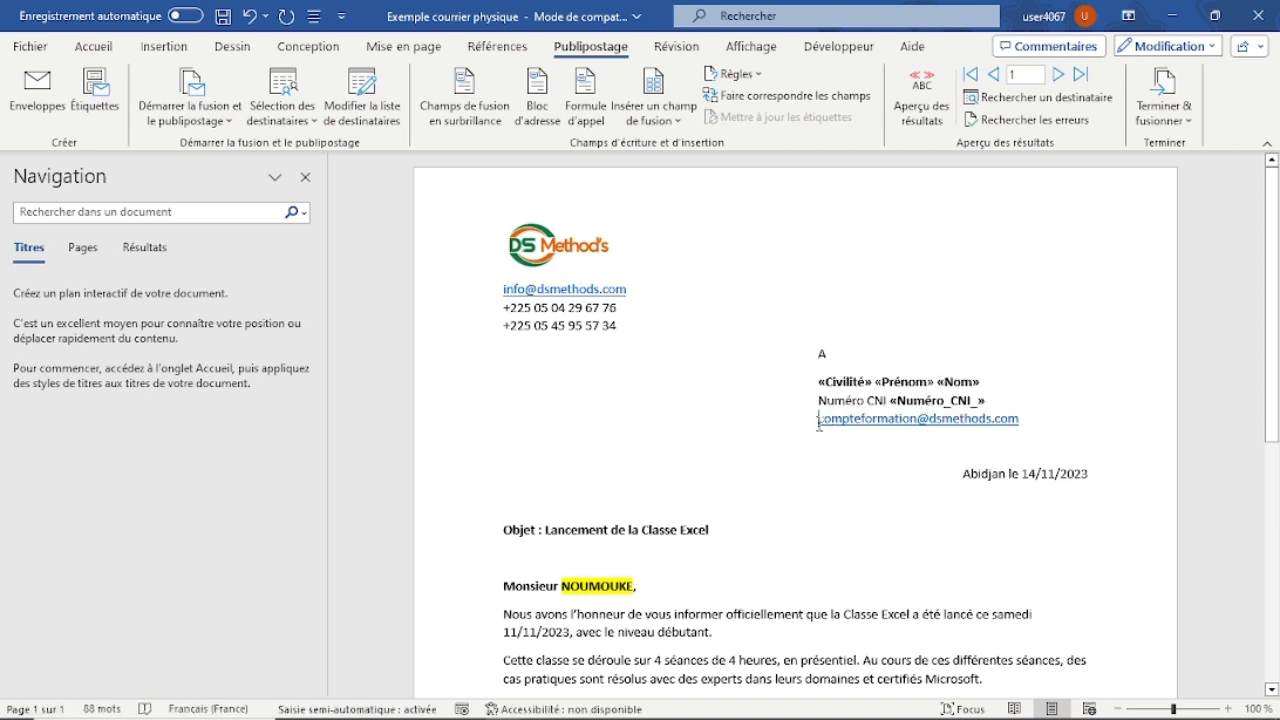
Replace the recipient's e-mail address in the address block with the Mail merge field.
{"action": "left_click", "coordinate": [670, 121]}
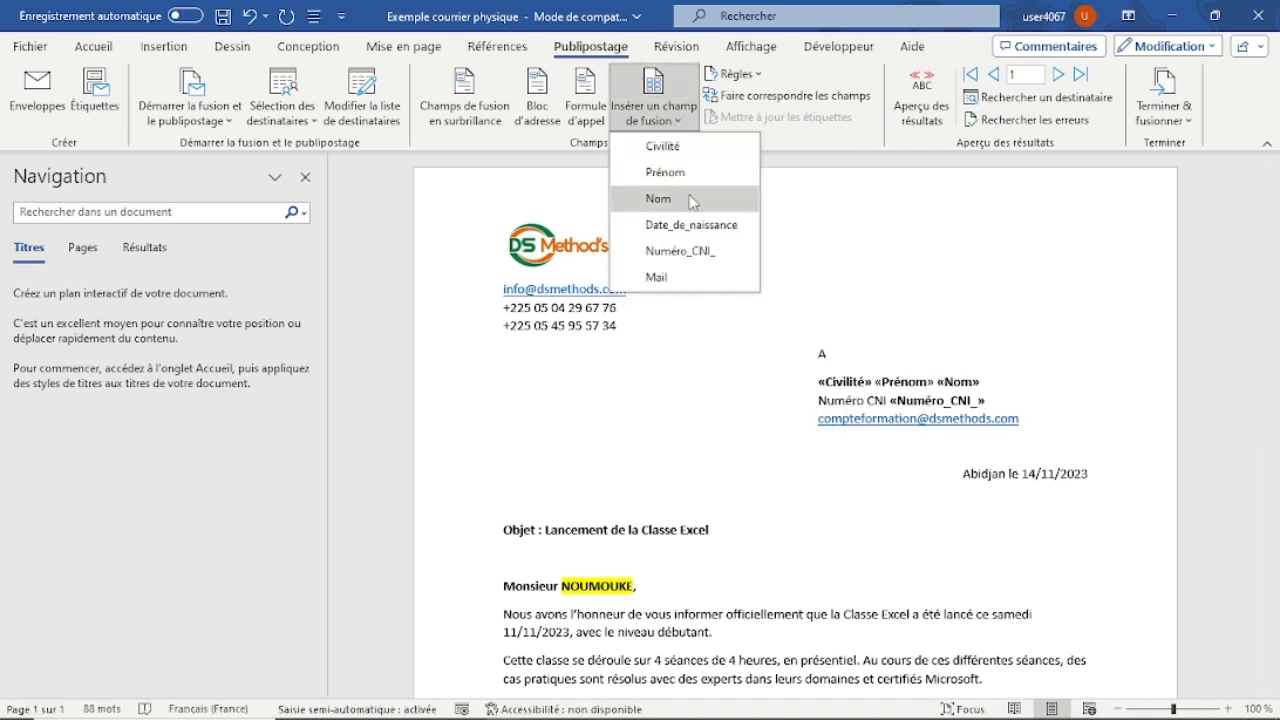
{"action": "left_click", "coordinate": [671, 277]}
{"action": "key", "text": "Delete"}
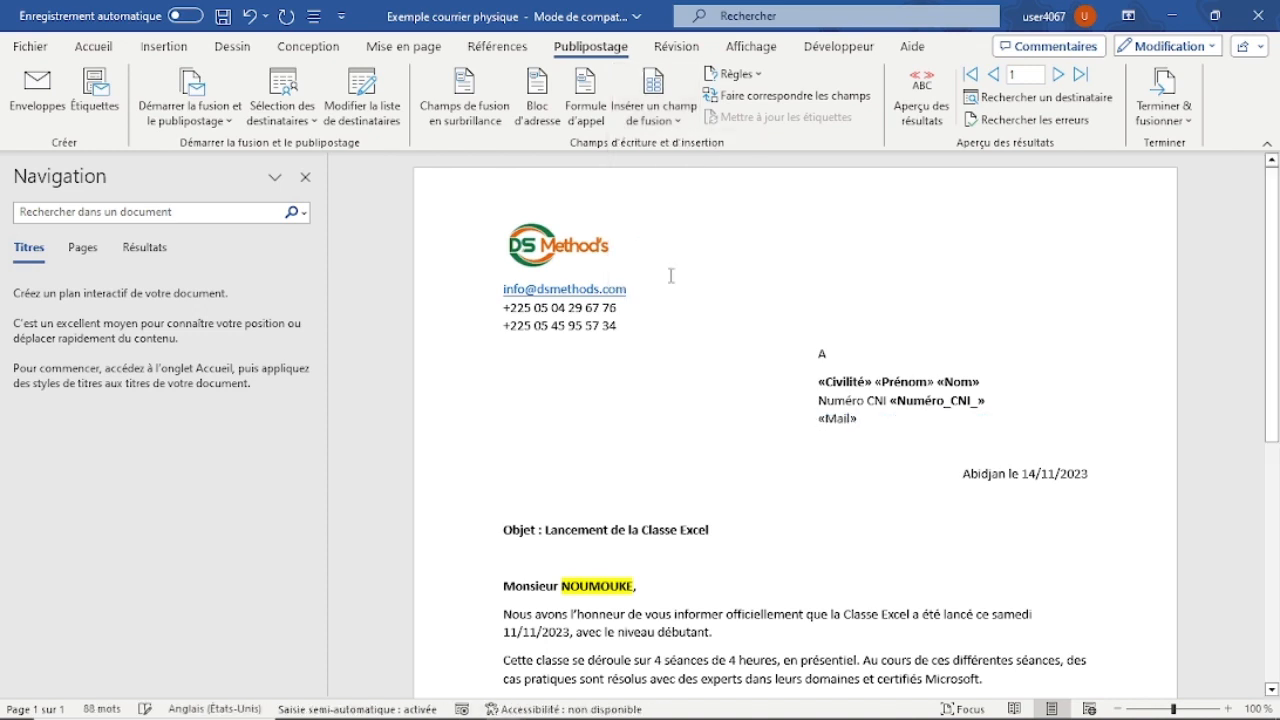
{"action": "scroll", "coordinate": [714, 424], "scroll_direction": "down", "scroll_amount": 3}
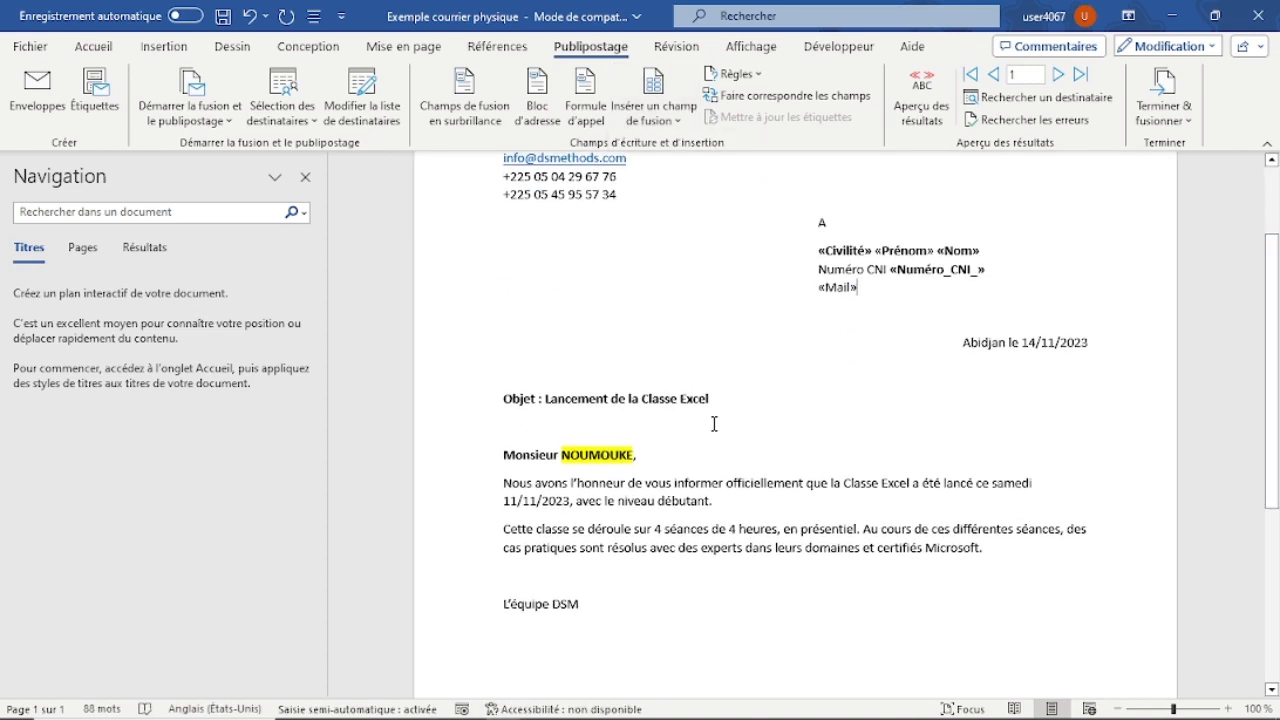
Replace the recipient's last name in the salutation after "Monsieur" with the Nom merge field, keeping a comma after it.
{"action": "left_click", "coordinate": [633, 455]}
{"action": "key", "text": "BackSpace"}
{"action": "key", "text": "BackSpace"}
{"action": "key", "text": "BackSpace"}
{"action": "key", "text": "BackSpace"}
{"action": "key", "text": "BackSpace"}
{"action": "key", "text": "BackSpace"}
{"action": "key", "text": "BackSpace"}
{"action": "key", "text": "BackSpace"}
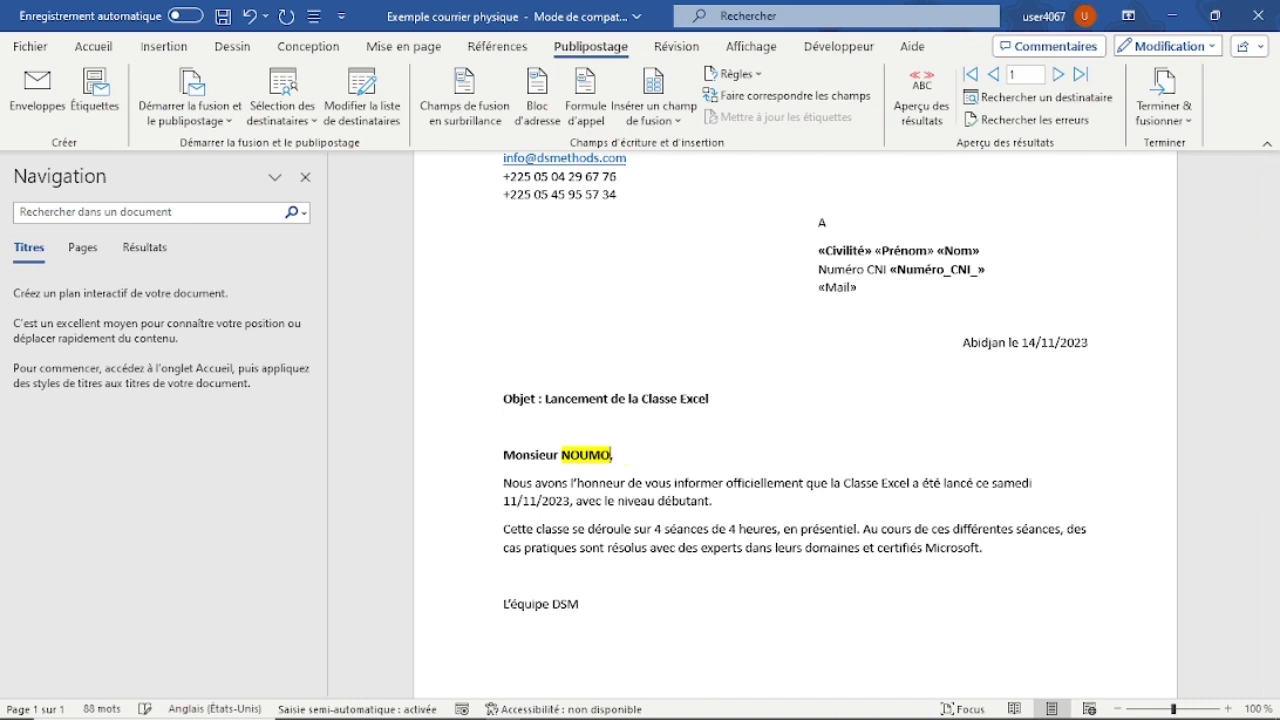
{"action": "type", "text": ","}
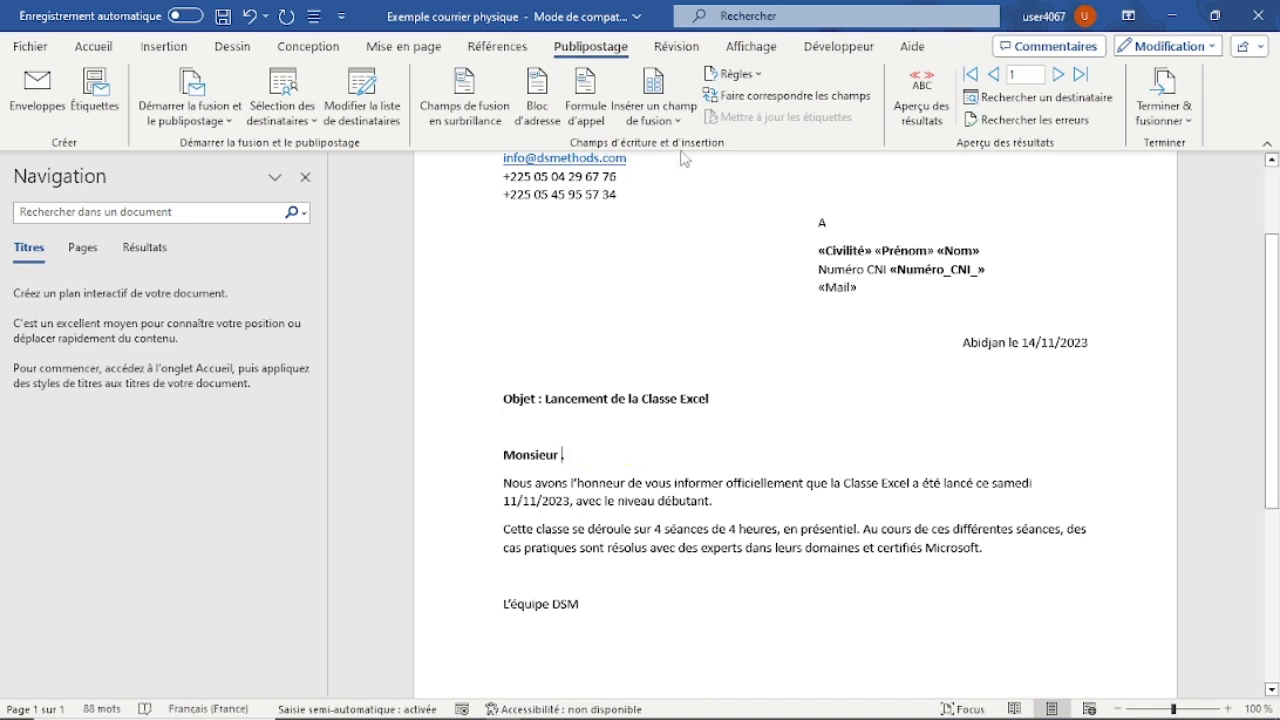
{"action": "left_click", "coordinate": [665, 112]}
{"action": "left_click", "coordinate": [668, 198]}
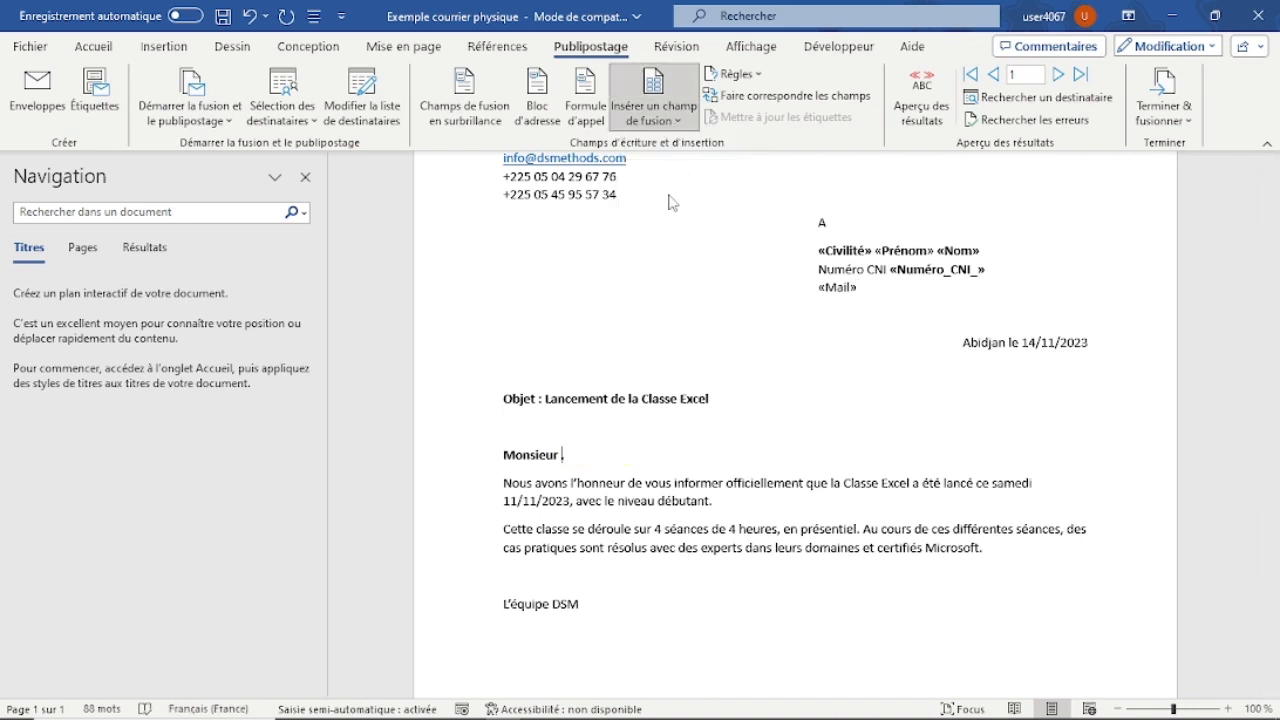
Remove the yellow highlighting from the salutation line.
{"action": "left_click_drag", "start_coordinate": [616, 460], "coordinate": [503, 458]}
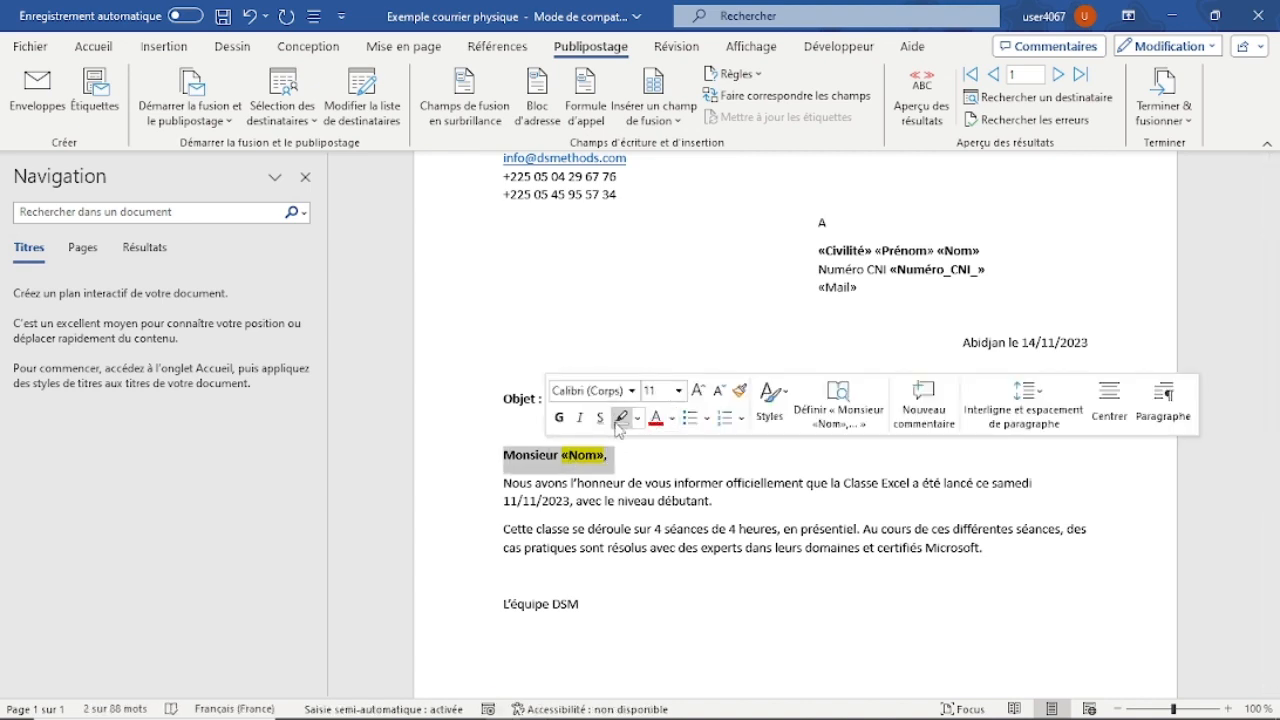
{"action": "left_click", "coordinate": [621, 419]}
{"action": "left_click", "coordinate": [686, 477]}
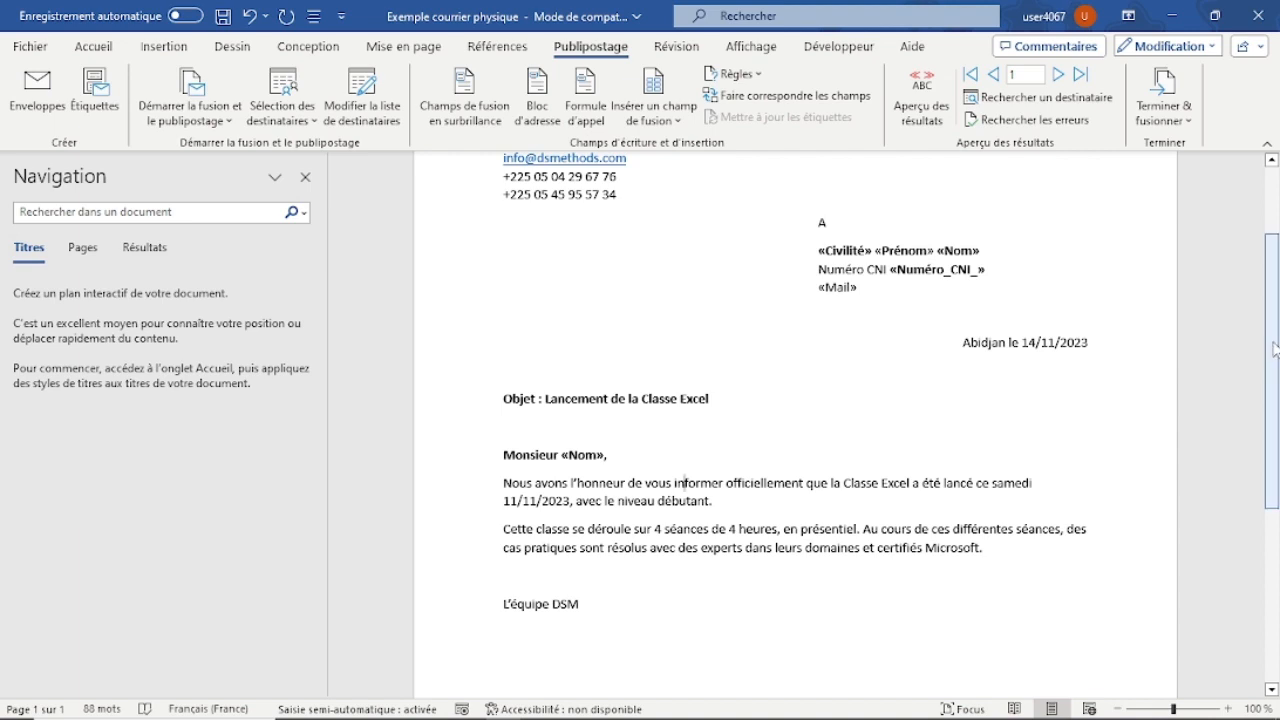
Preview the merge results, browse the first four records, and jump to the last record and back to the first.
{"action": "left_click_drag", "start_coordinate": [1259, 343], "coordinate": [1259, 297]}
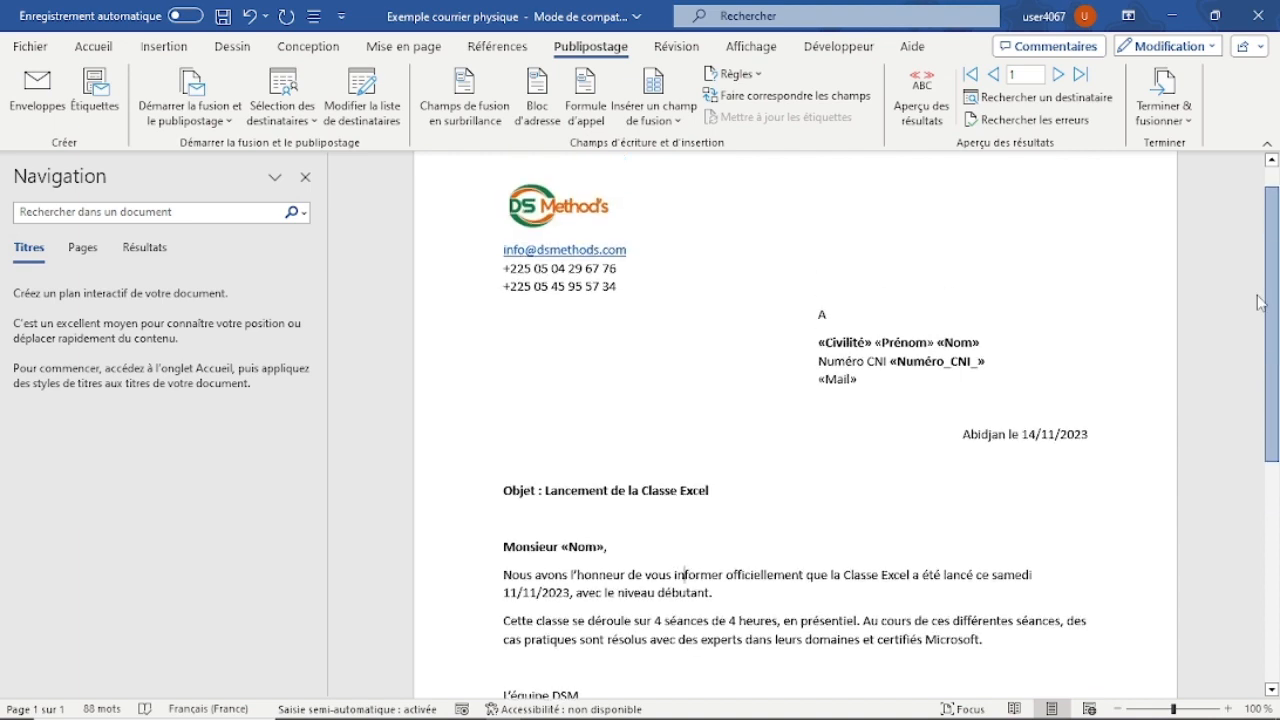
{"action": "left_click", "coordinate": [921, 100]}
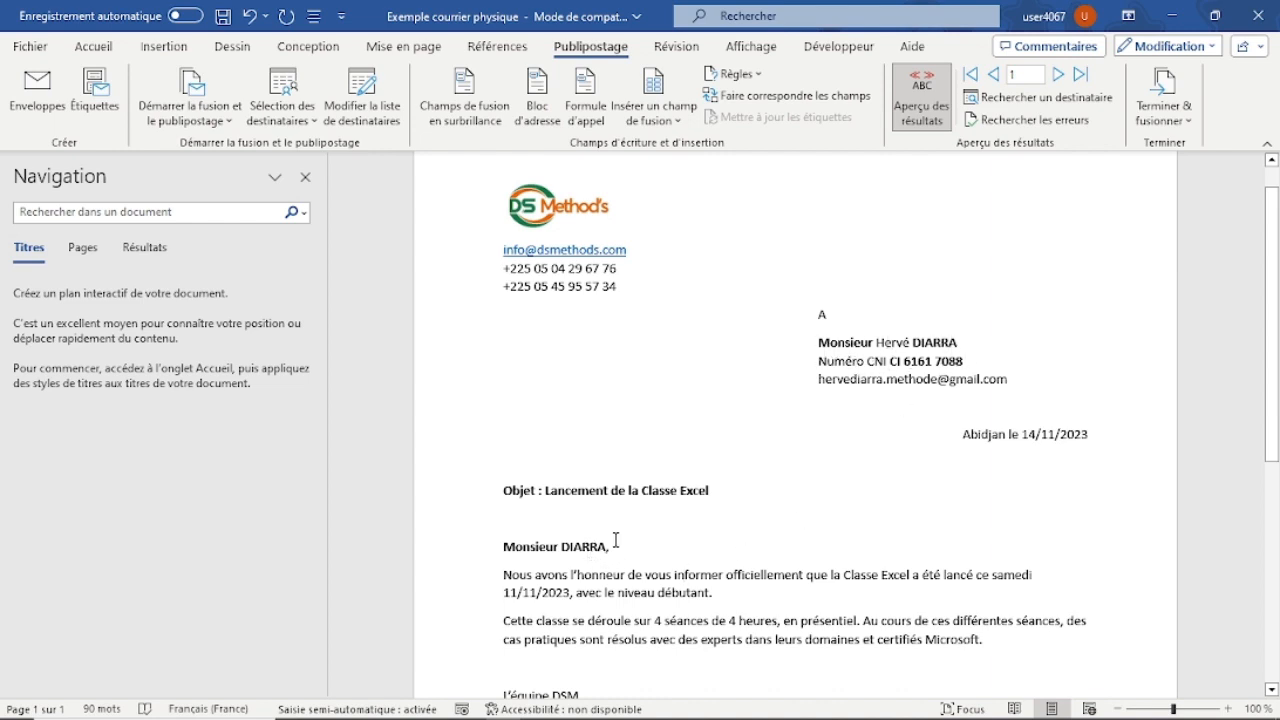
{"action": "left_click", "coordinate": [1057, 74]}
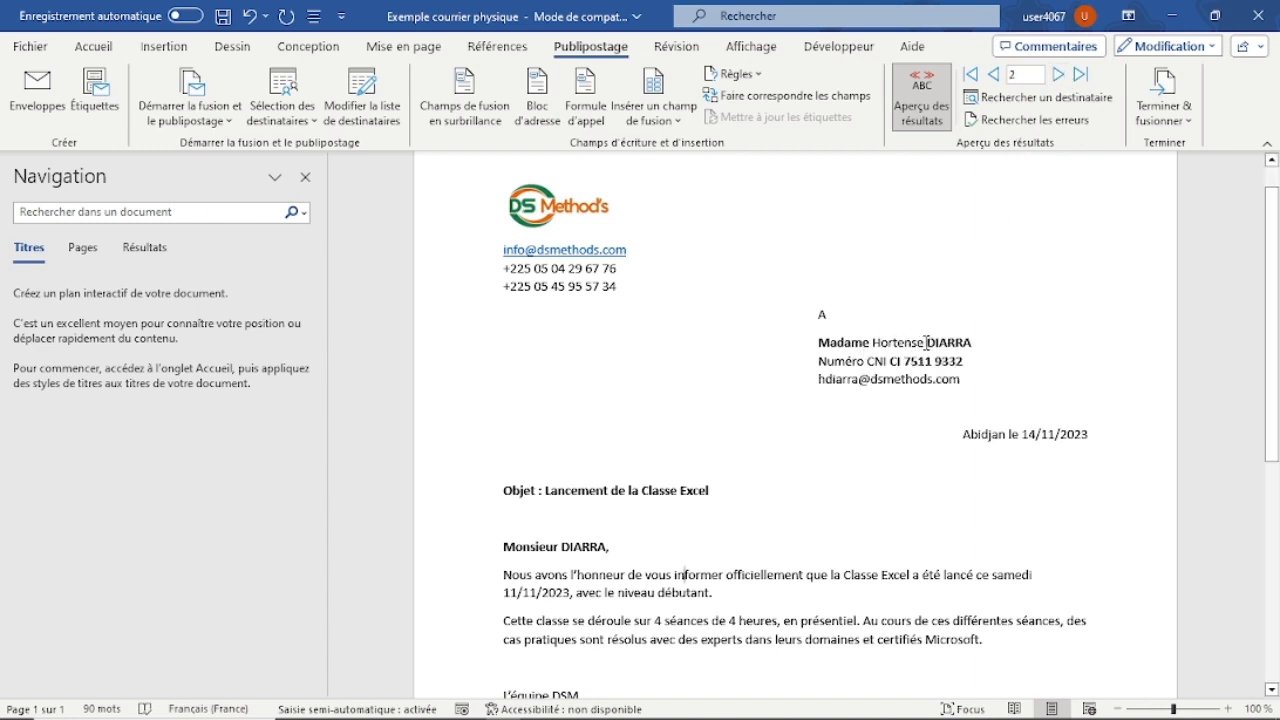
{"action": "left_click", "coordinate": [1057, 75]}
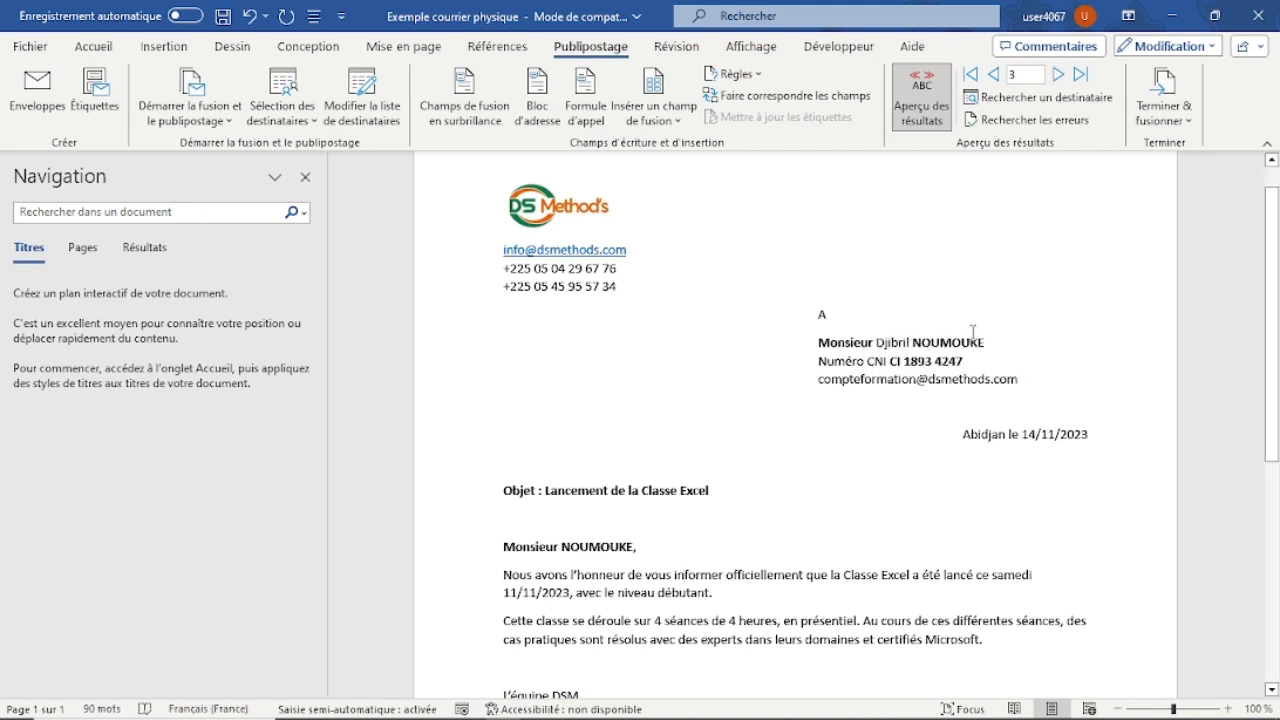
{"action": "left_click", "coordinate": [1056, 76]}
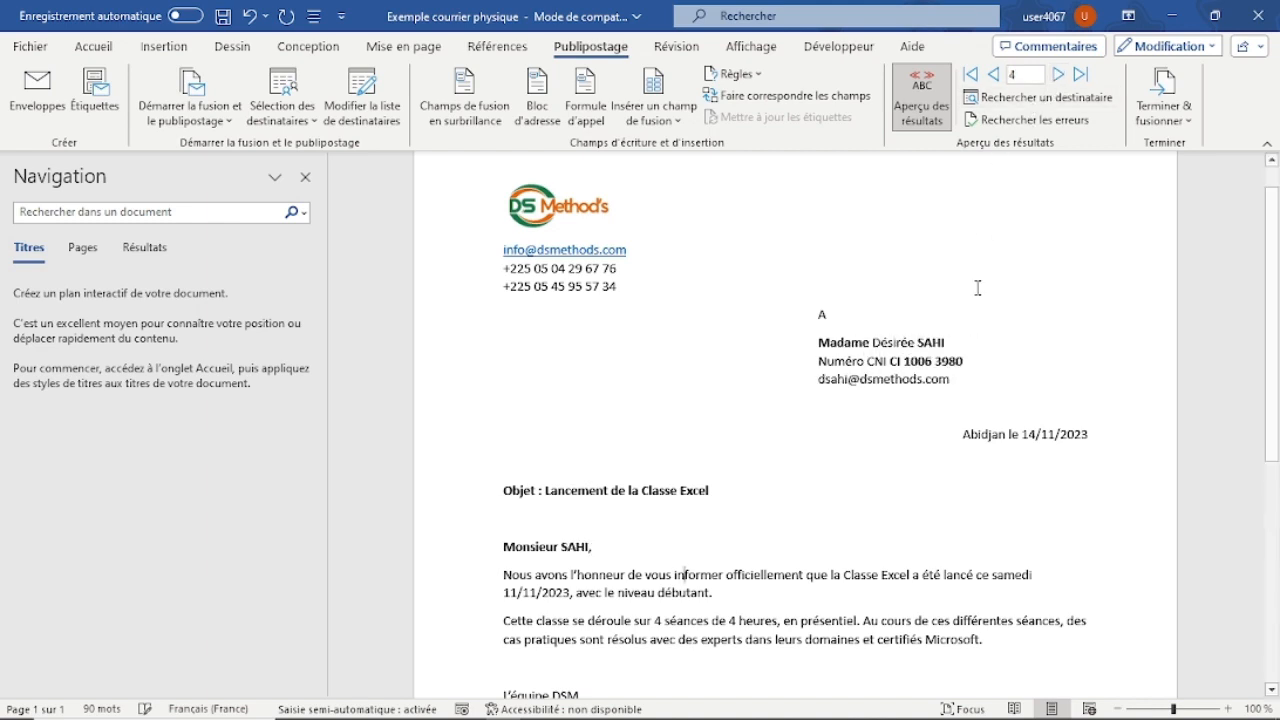
{"action": "left_click", "coordinate": [1081, 76]}
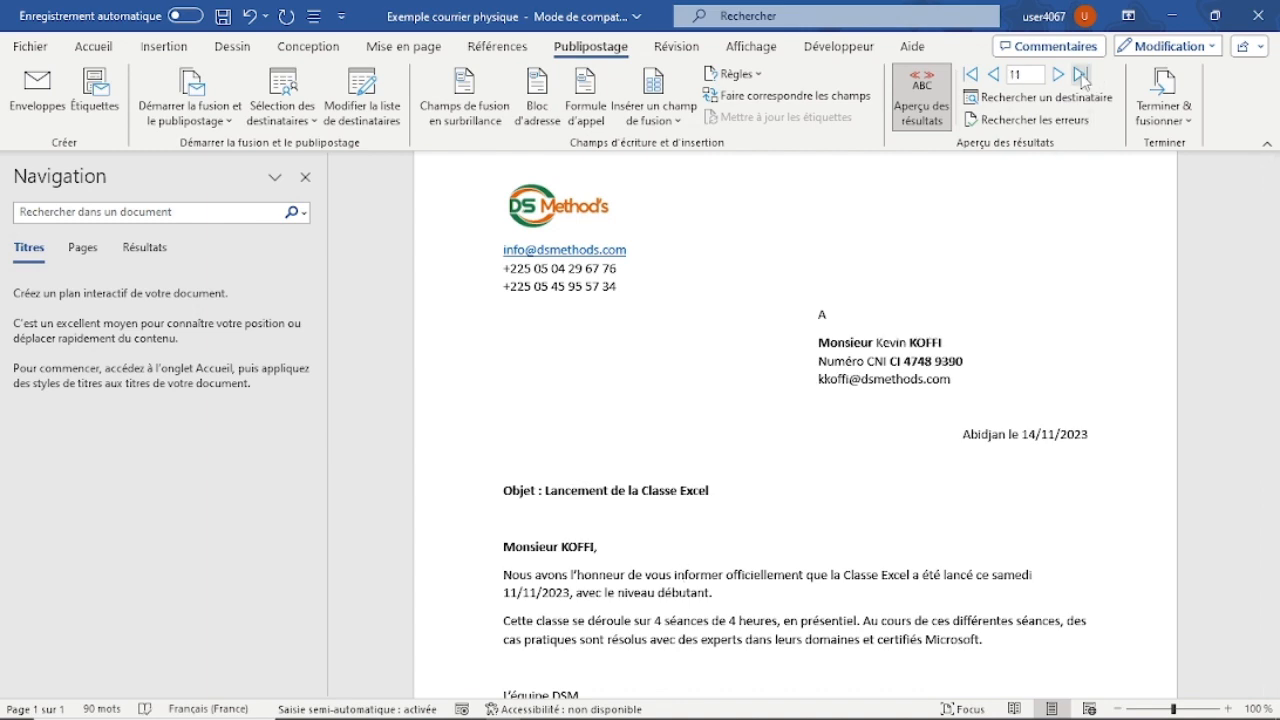
{"action": "left_click", "coordinate": [970, 75]}
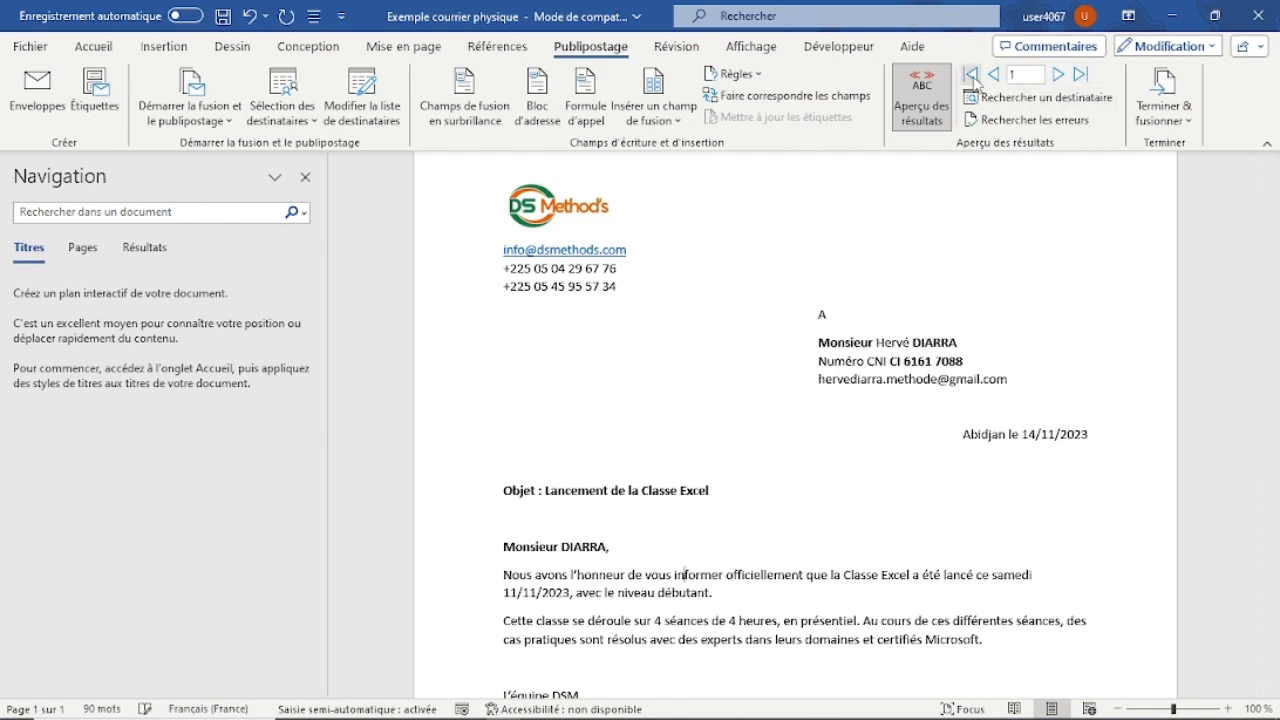
Step through the previewed letters one record at a time up to record 11 and examine that letter.
{"action": "left_click", "coordinate": [1058, 75]}
{"action": "left_click", "coordinate": [1058, 75]}
{"action": "left_click", "coordinate": [1058, 75]}
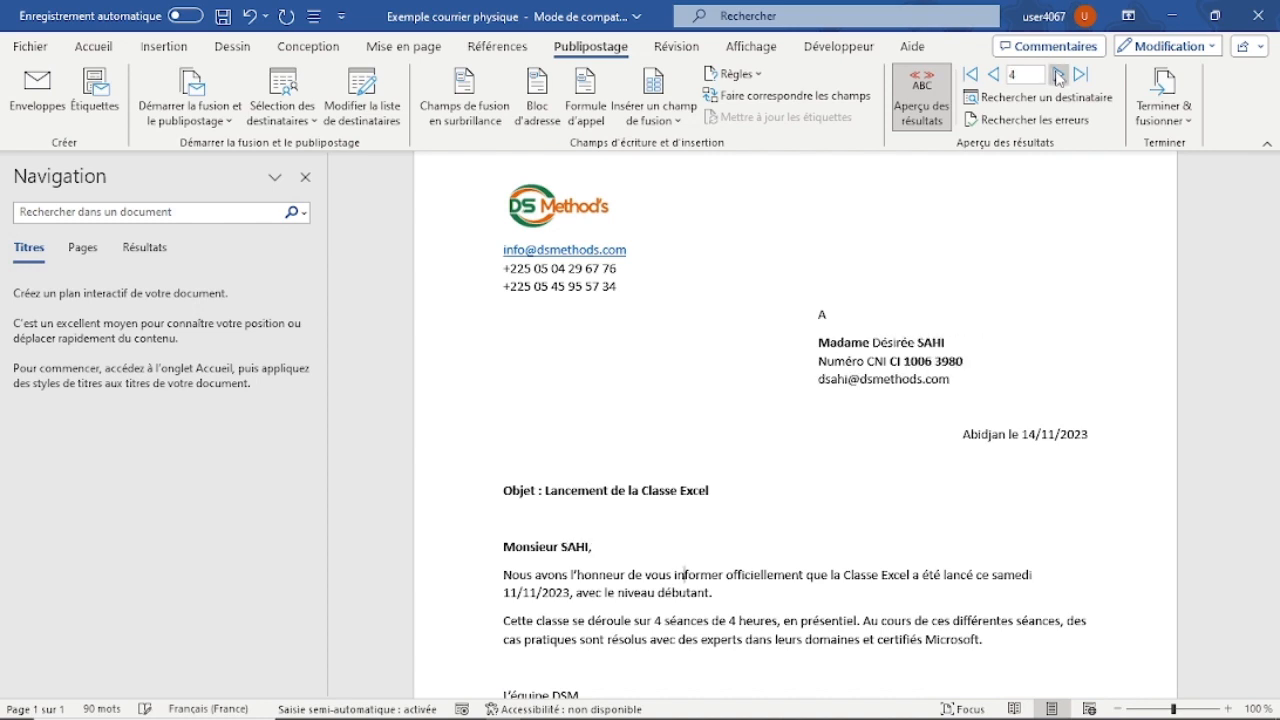
{"action": "left_click", "coordinate": [1058, 75]}
{"action": "left_click", "coordinate": [1058, 75]}
{"action": "left_click", "coordinate": [1058, 75]}
{"action": "left_click", "coordinate": [1058, 75]}
{"action": "left_click", "coordinate": [1058, 75]}
{"action": "left_click", "coordinate": [1058, 75]}
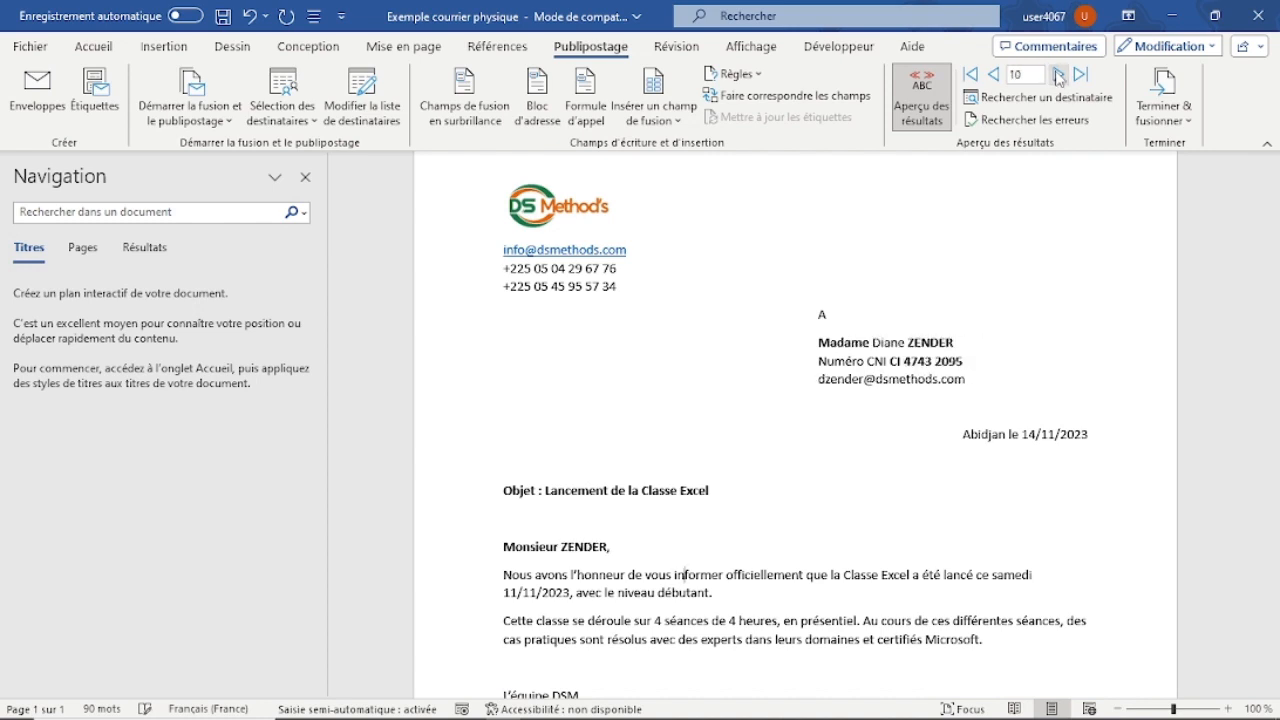
{"action": "left_click", "coordinate": [1058, 75]}
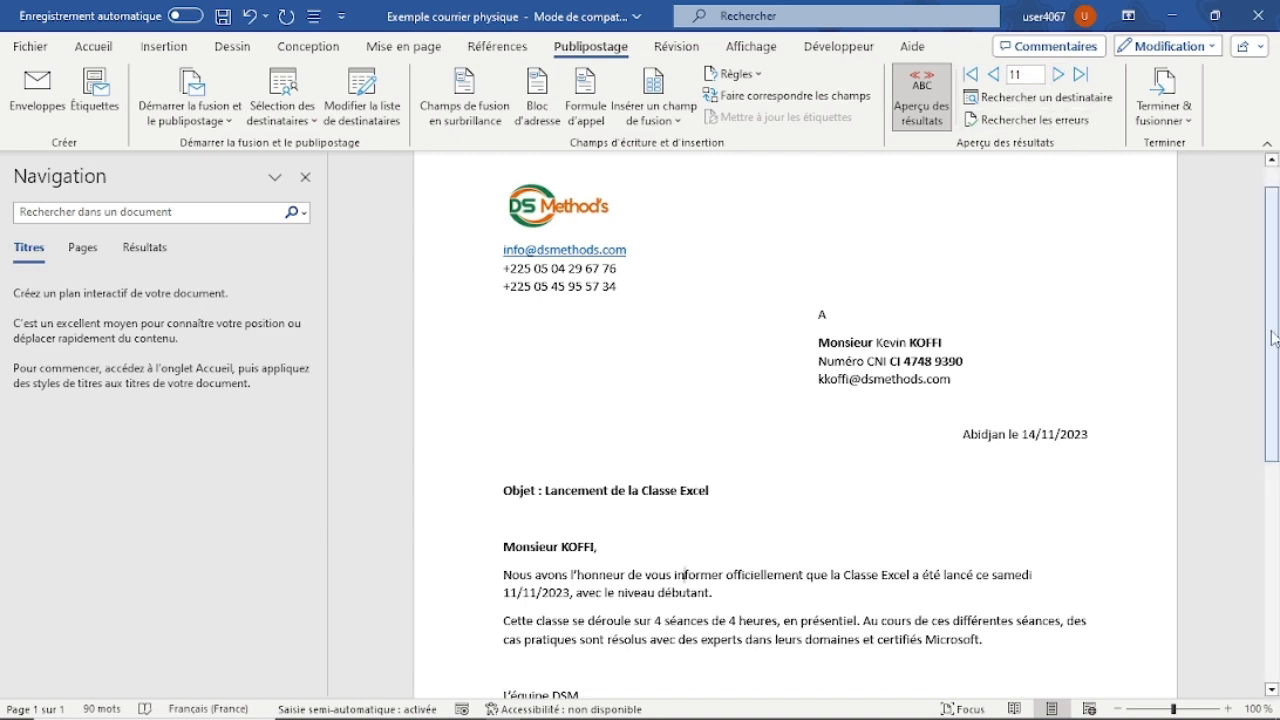
{"action": "left_click_drag", "start_coordinate": [1276, 338], "coordinate": [1276, 462]}
{"action": "scroll", "coordinate": [1276, 462], "scroll_direction": "up", "scroll_amount": 5}
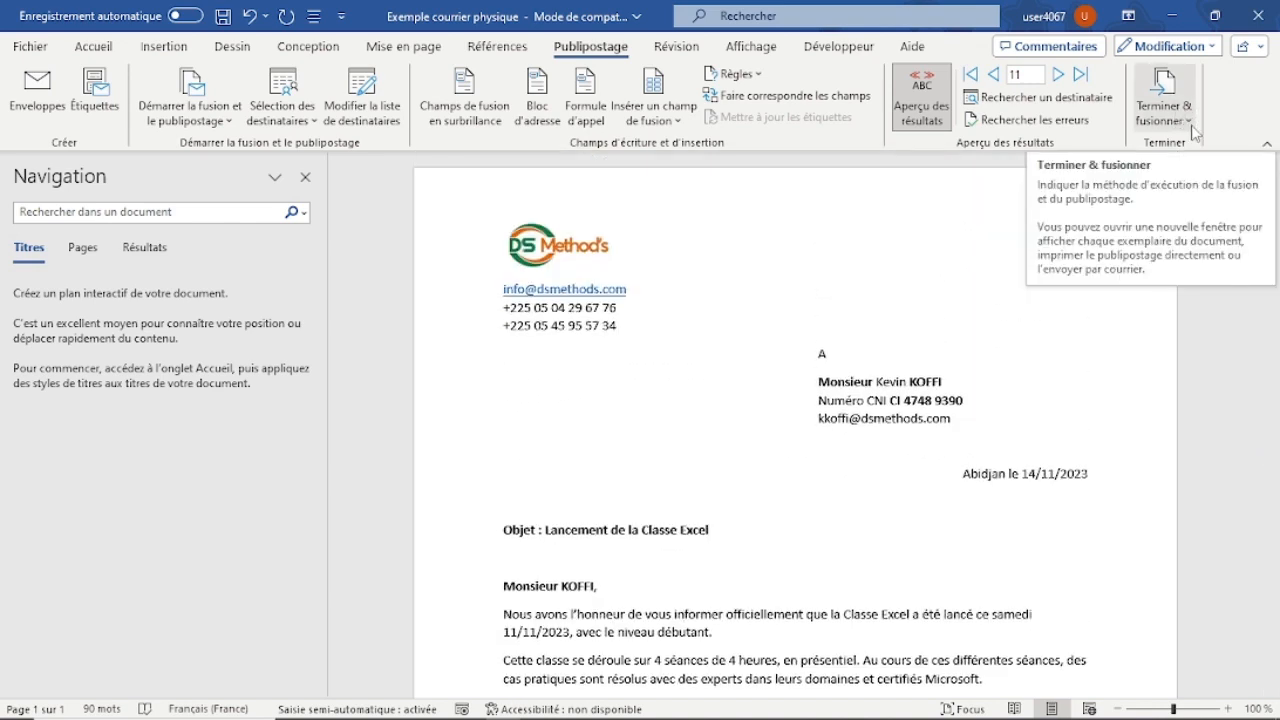
{"action": "left_click", "coordinate": [1190, 125]}
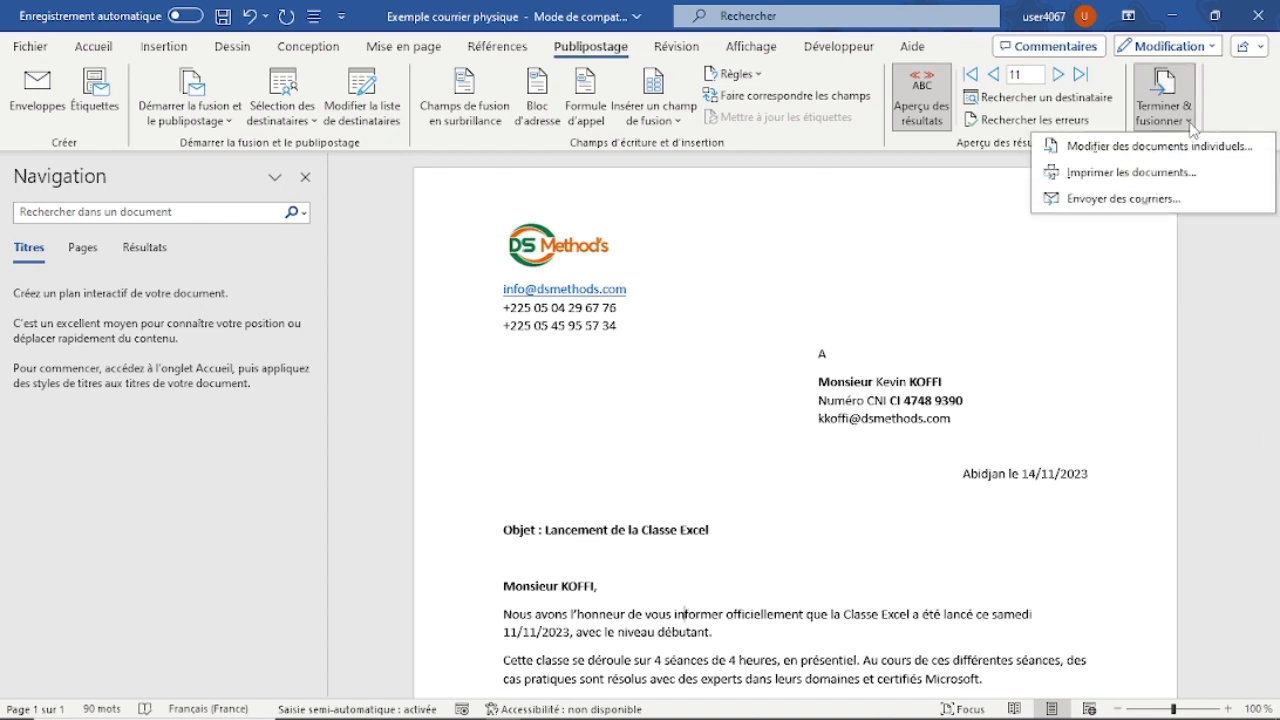
{"action": "left_click", "coordinate": [1140, 173]}
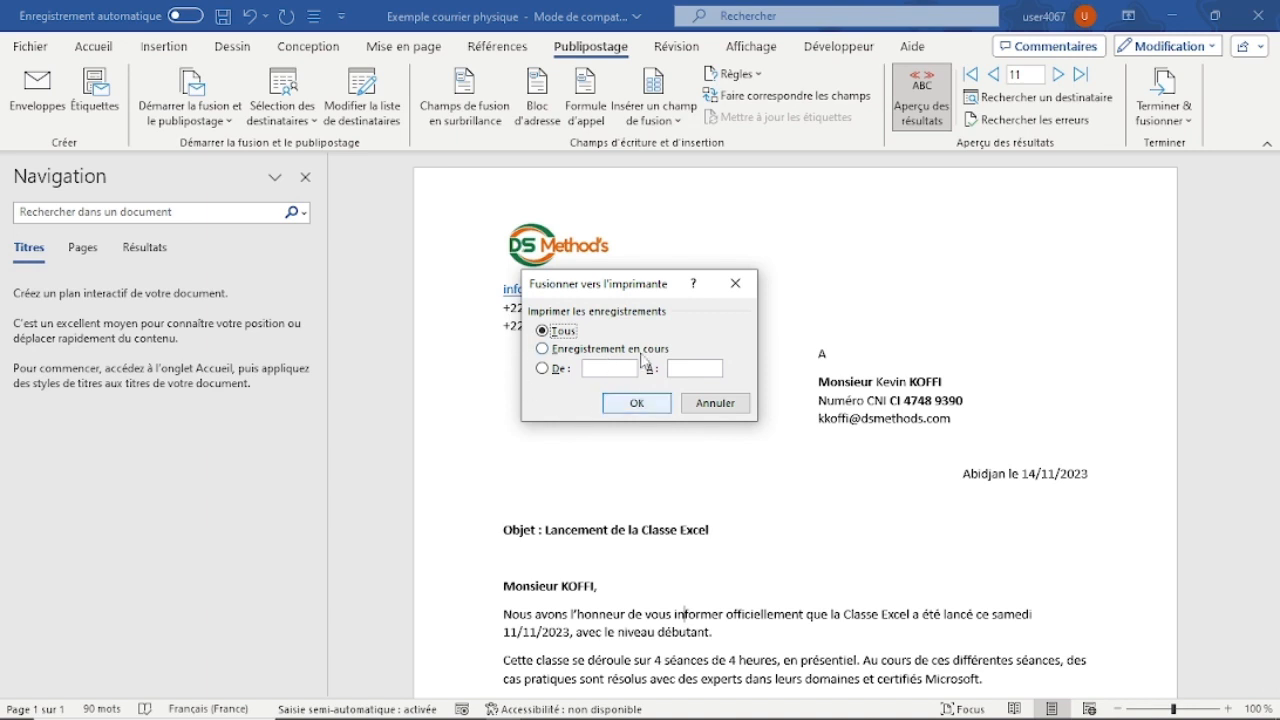
{"action": "left_click", "coordinate": [543, 368]}
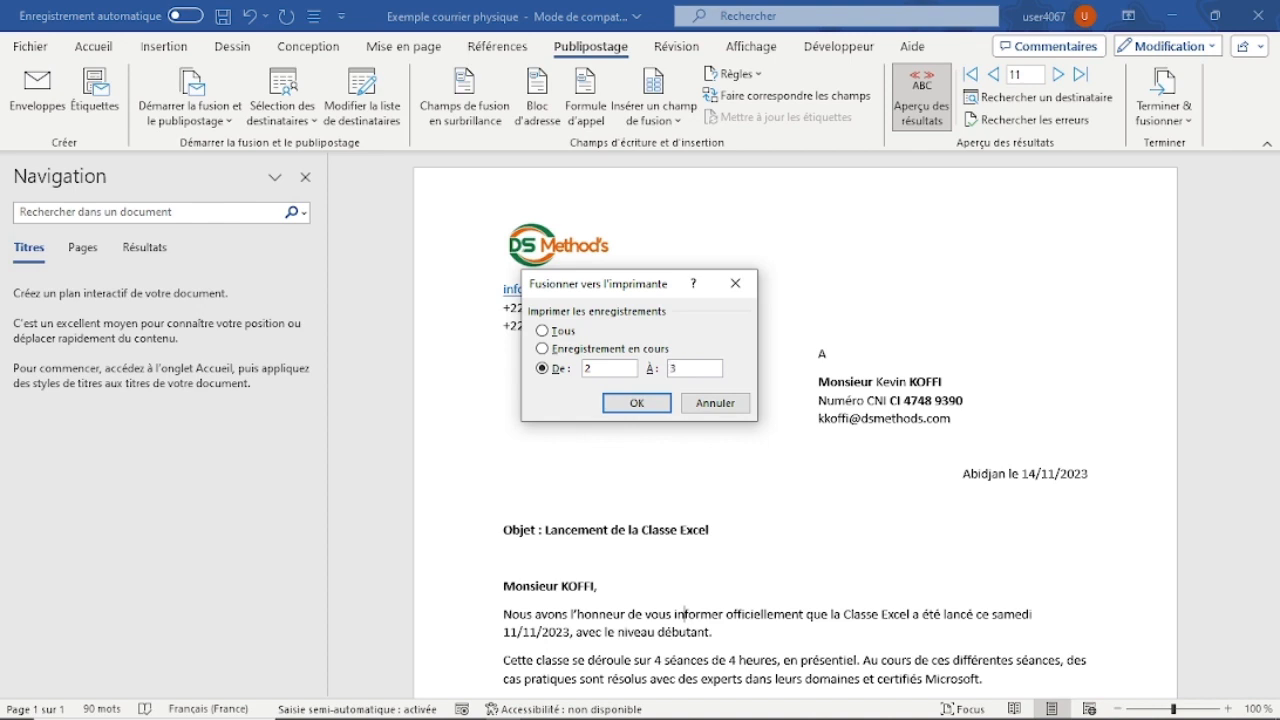
{"action": "left_click", "coordinate": [545, 332]}
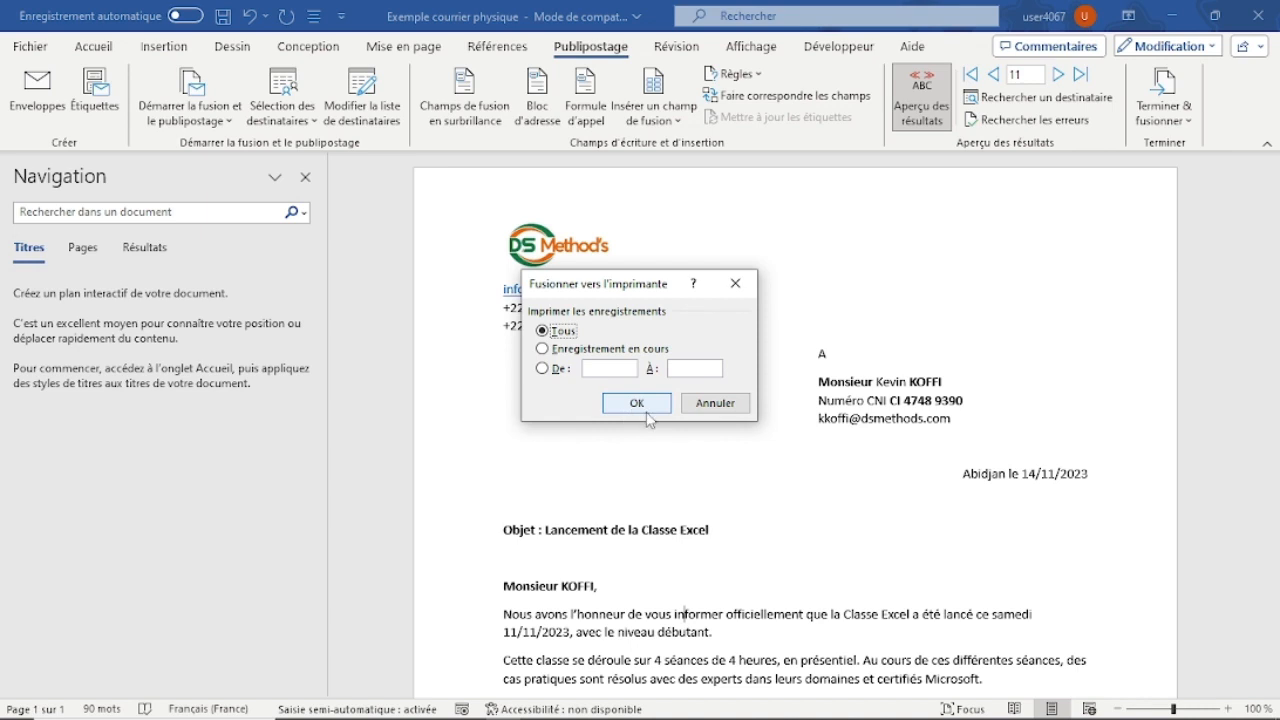
{"action": "left_click", "coordinate": [737, 286]}
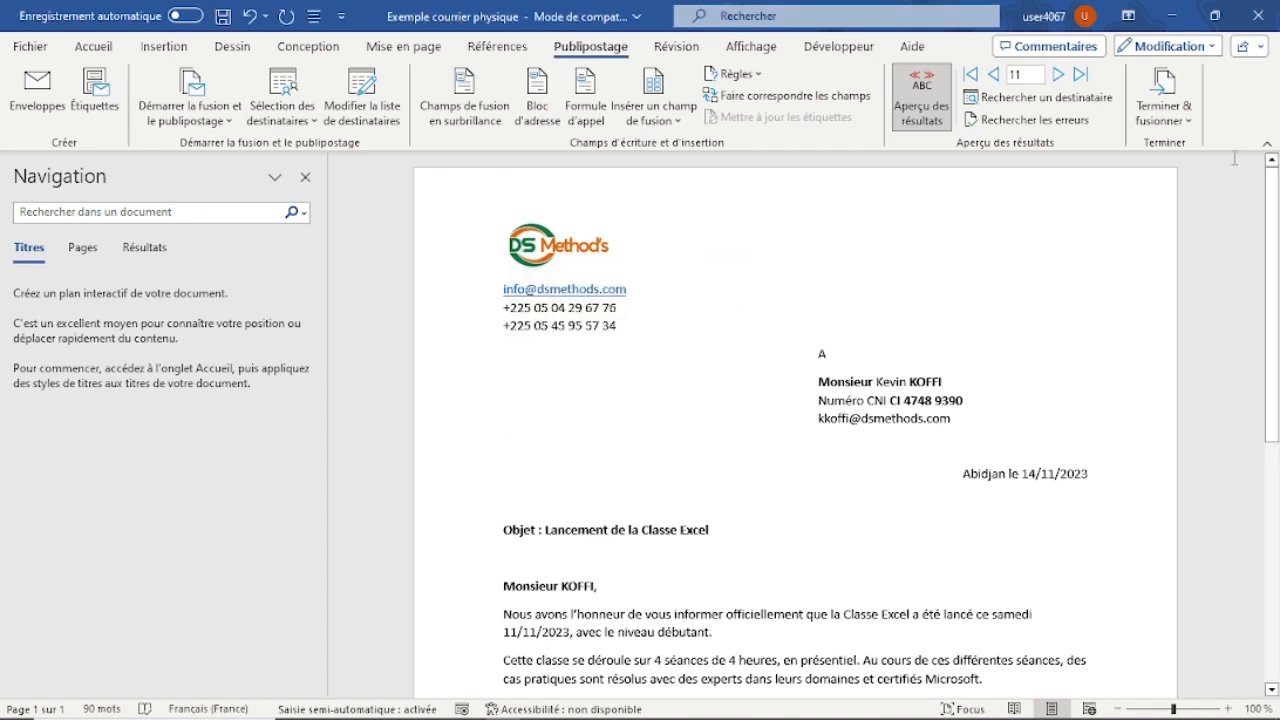
Merge all records into a new document of individual editable letters.
{"action": "left_click", "coordinate": [1190, 122]}
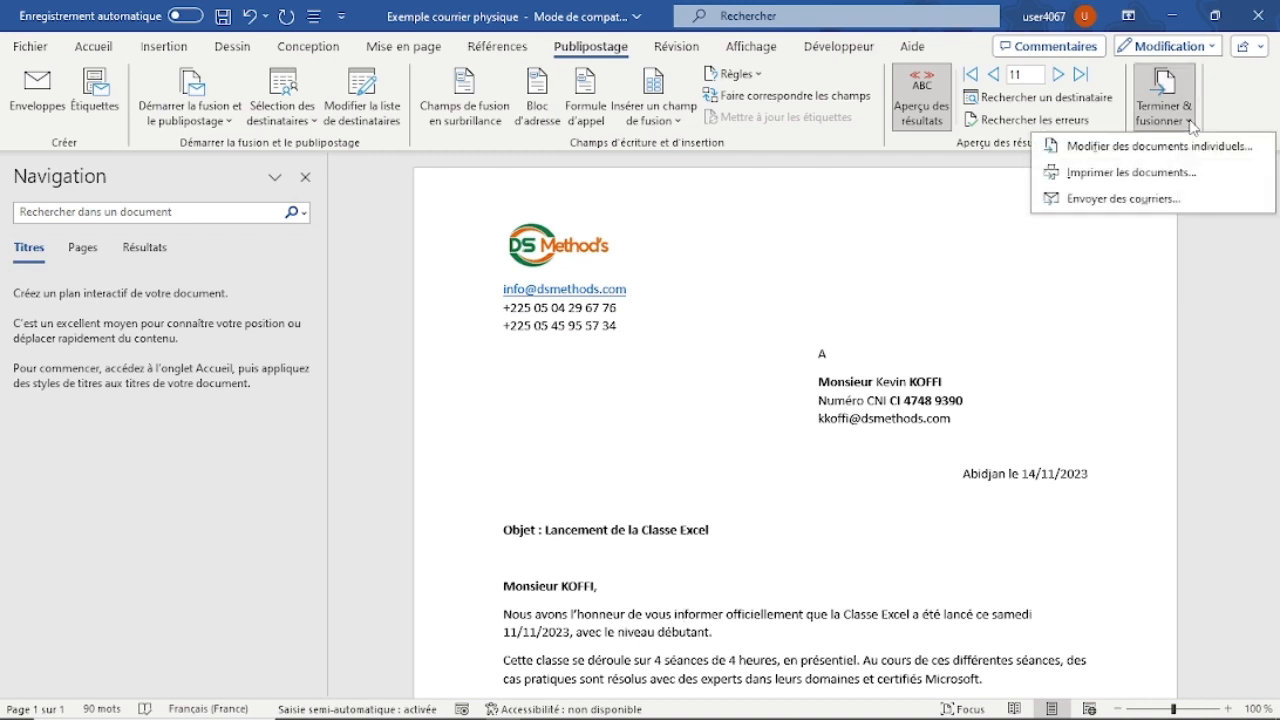
{"action": "left_click", "coordinate": [1143, 152]}
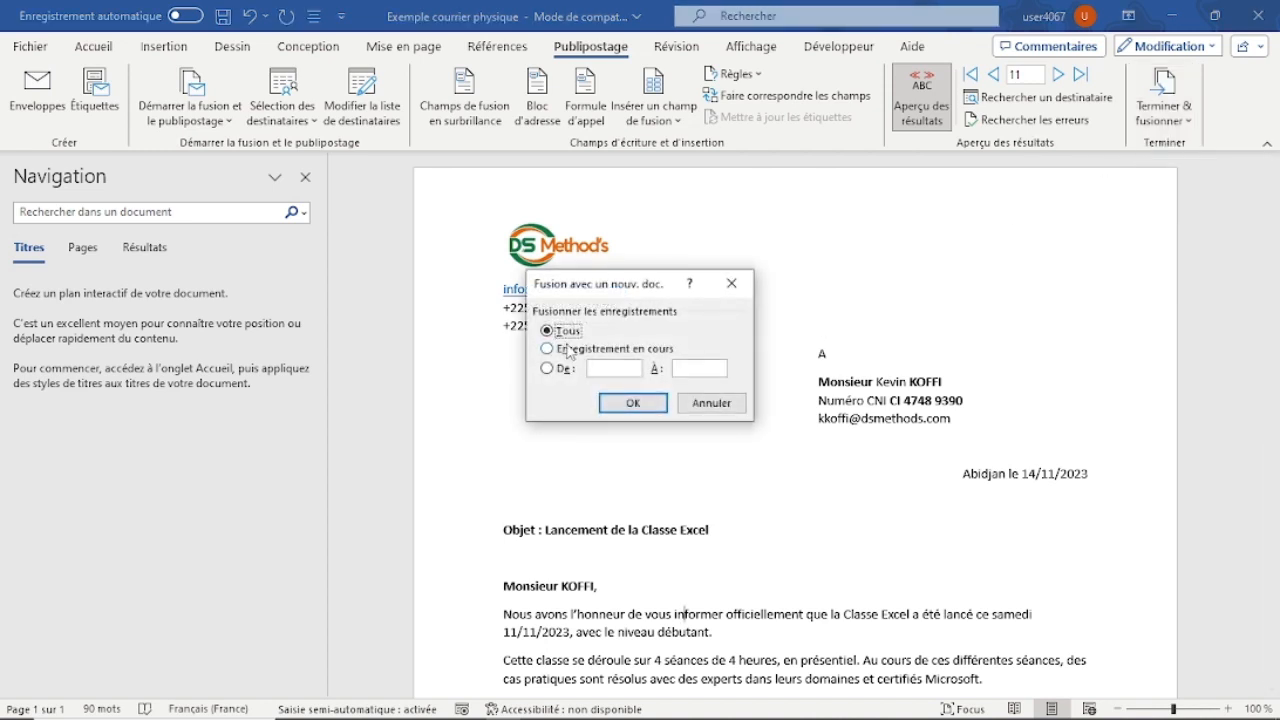
{"action": "left_click", "coordinate": [634, 402]}
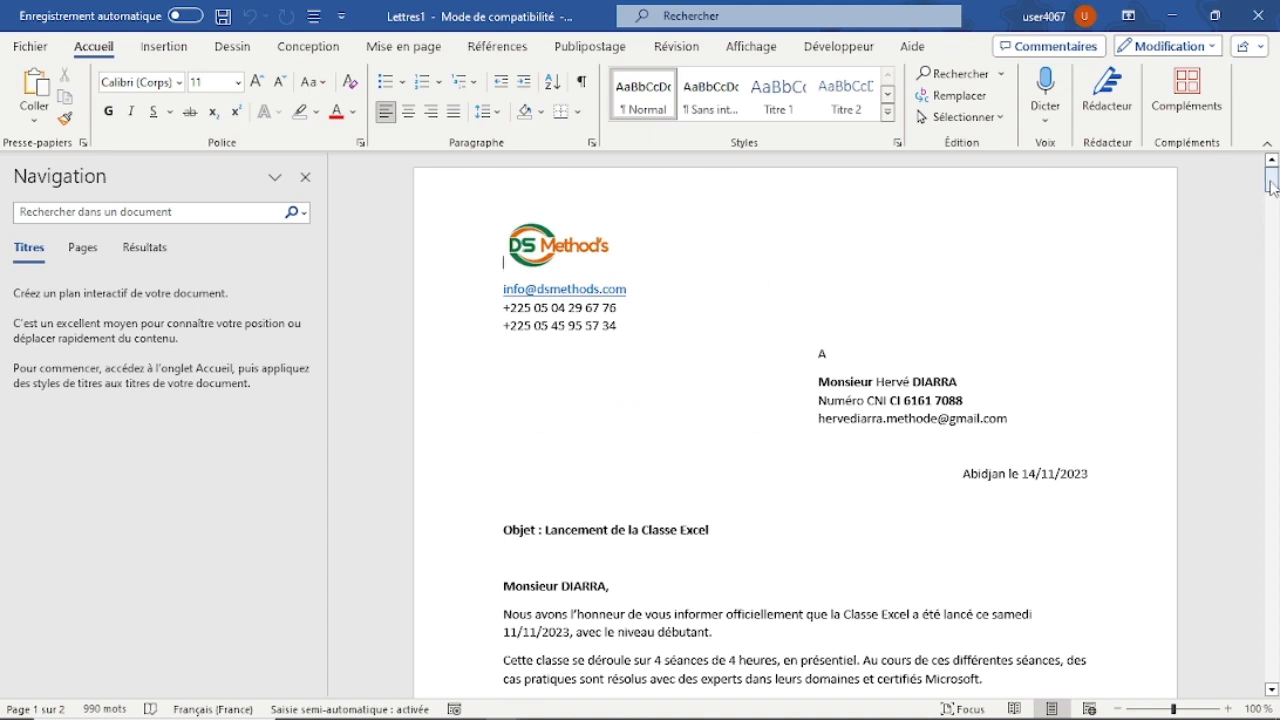
Look through the merged letters and return to the first one to examine its recipient block, date and subject area.
{"action": "left_click_drag", "start_coordinate": [1272, 186], "coordinate": [1273, 233]}
{"action": "scroll", "coordinate": [795, 425], "scroll_direction": "down", "scroll_amount": 10}
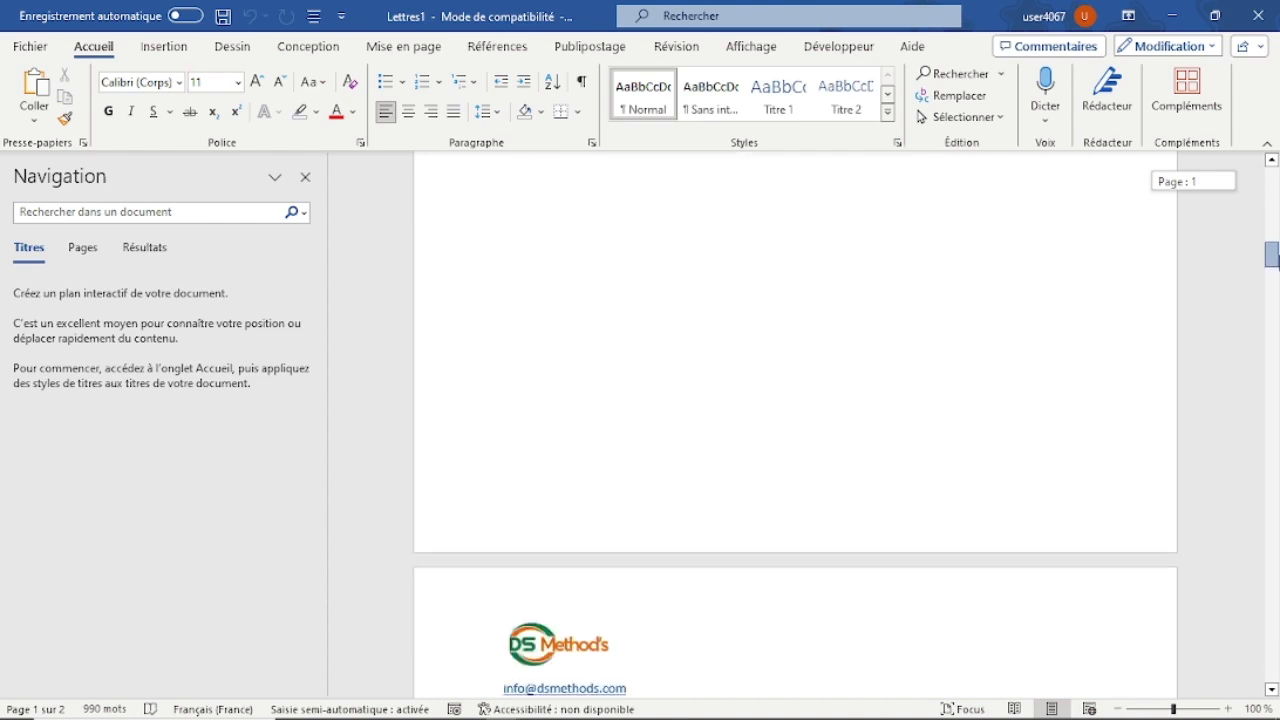
{"action": "left_click_drag", "start_coordinate": [1271, 268], "coordinate": [1271, 354]}
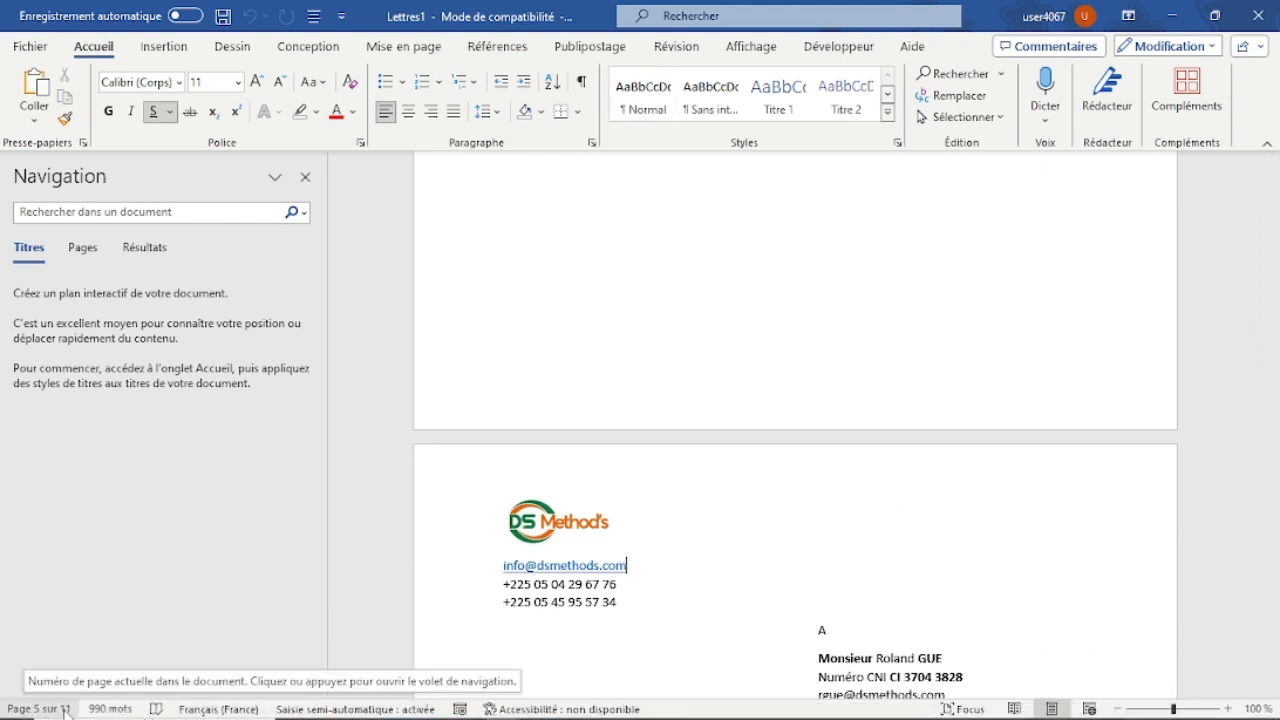
{"action": "left_click_drag", "start_coordinate": [1273, 360], "coordinate": [1257, 172]}
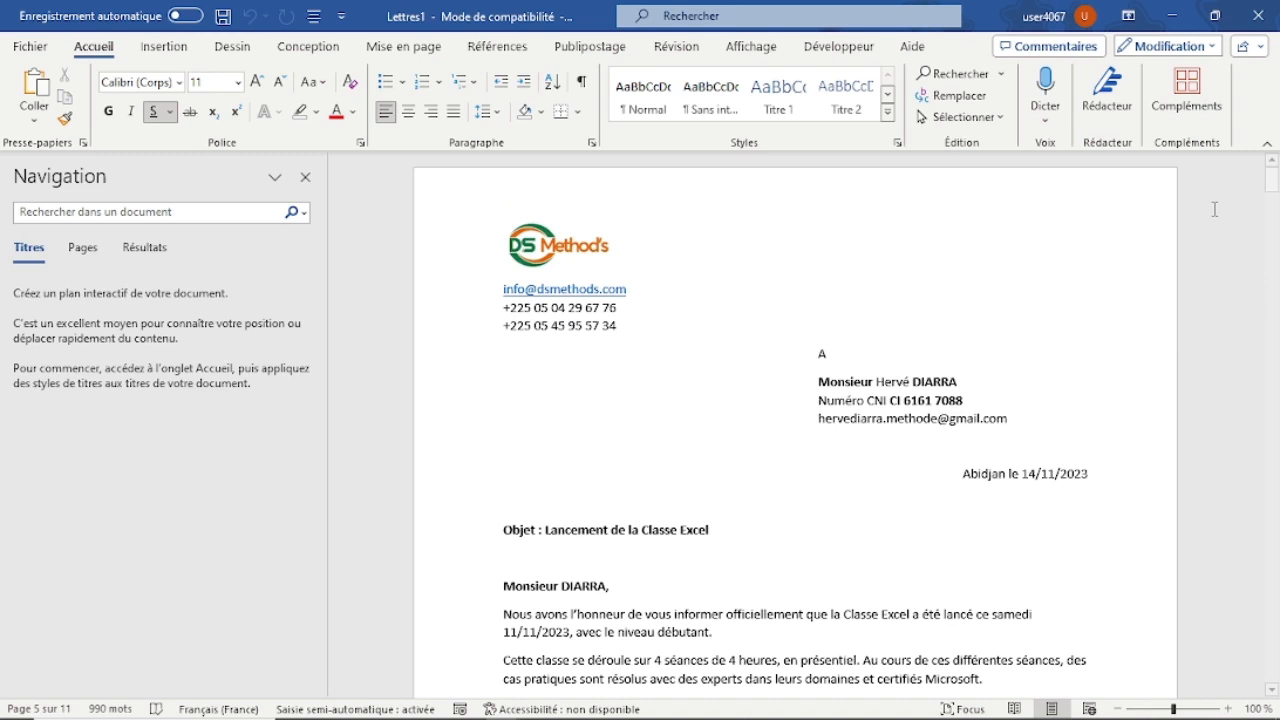
{"action": "left_click", "coordinate": [1021, 396]}
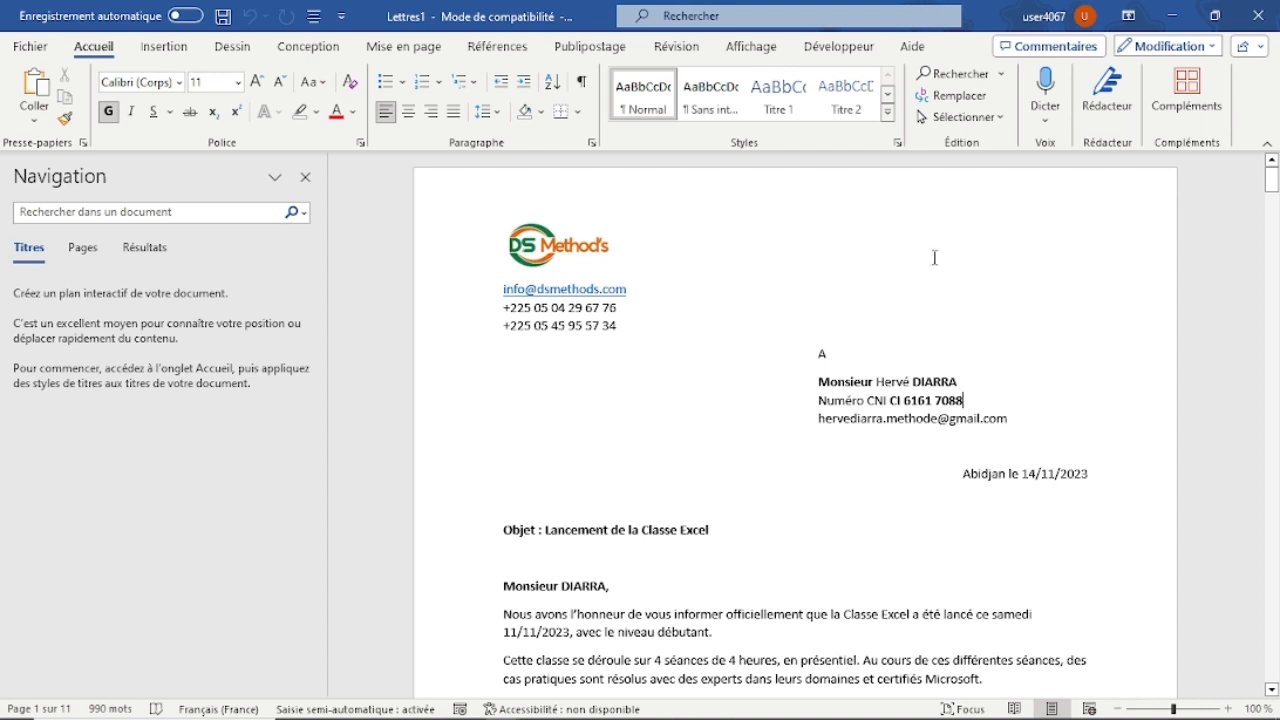
{"action": "left_click", "coordinate": [651, 480]}
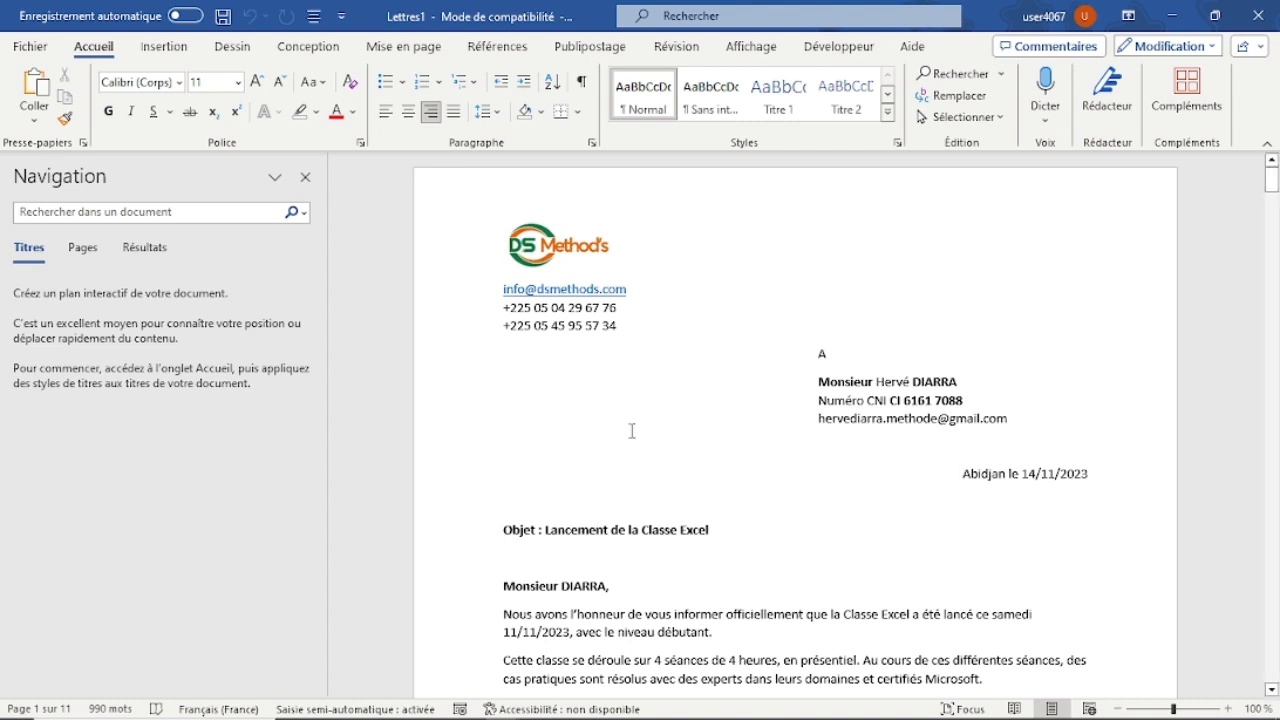
{"action": "left_click", "coordinate": [519, 554]}
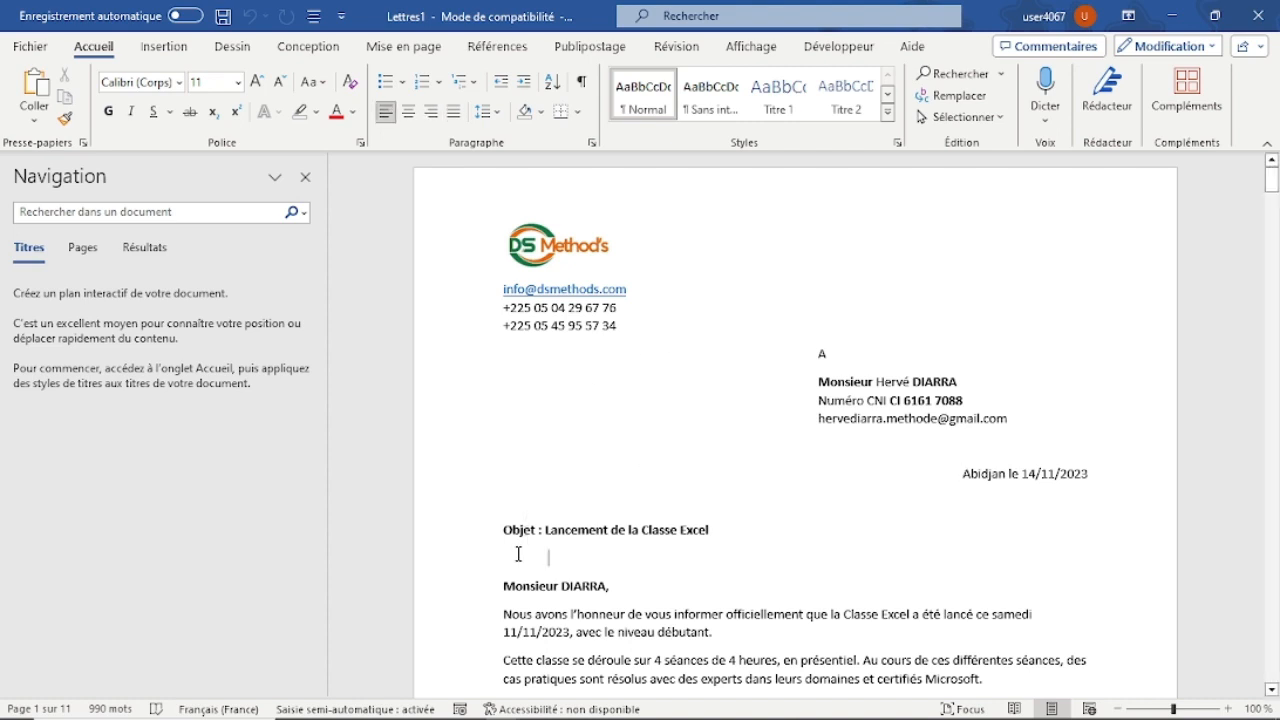